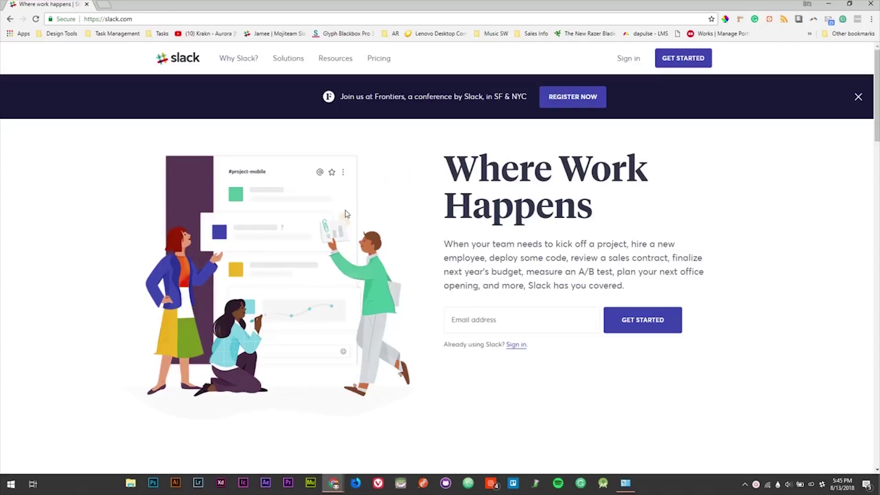
Step: Fill the sign-up form with the saved team e-mail address from autofill and get started
scroll(345, 212, "down", 5)
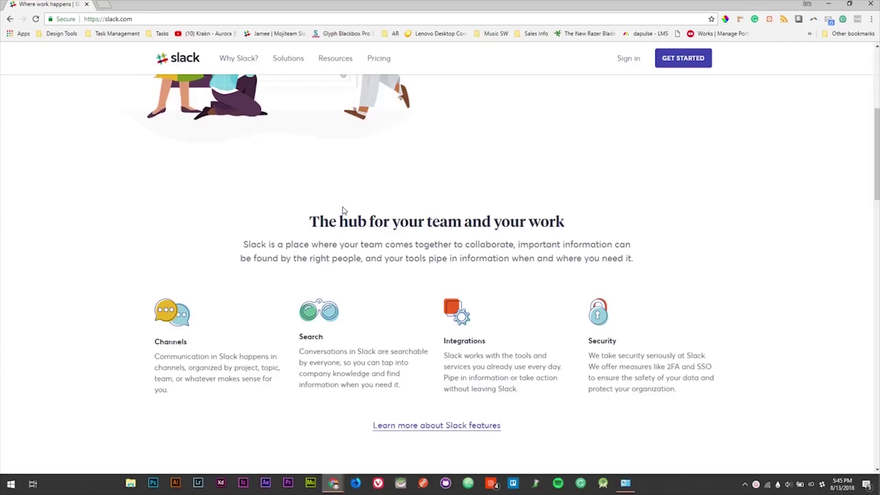
scroll(344, 210, "up", 5)
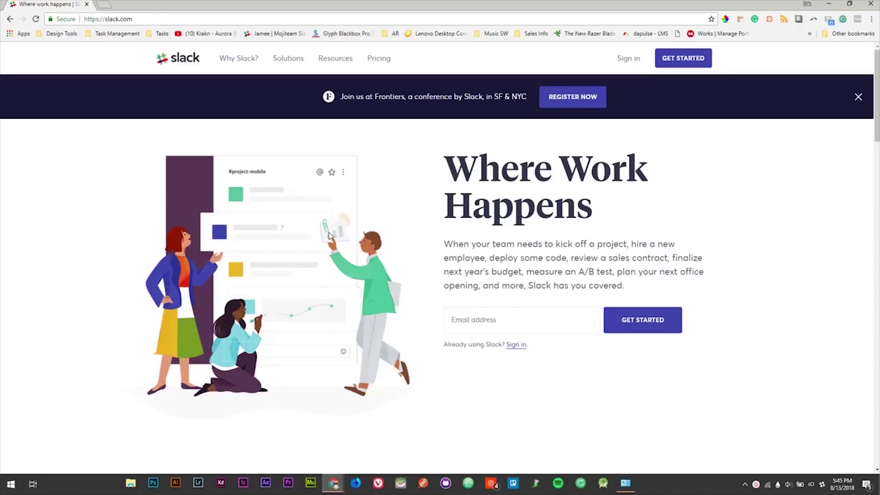
left_click(490, 327)
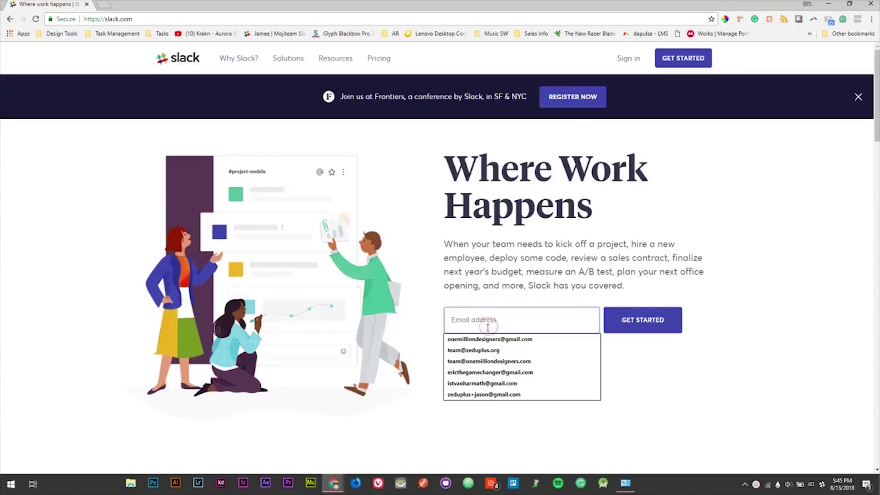
left_click(482, 350)
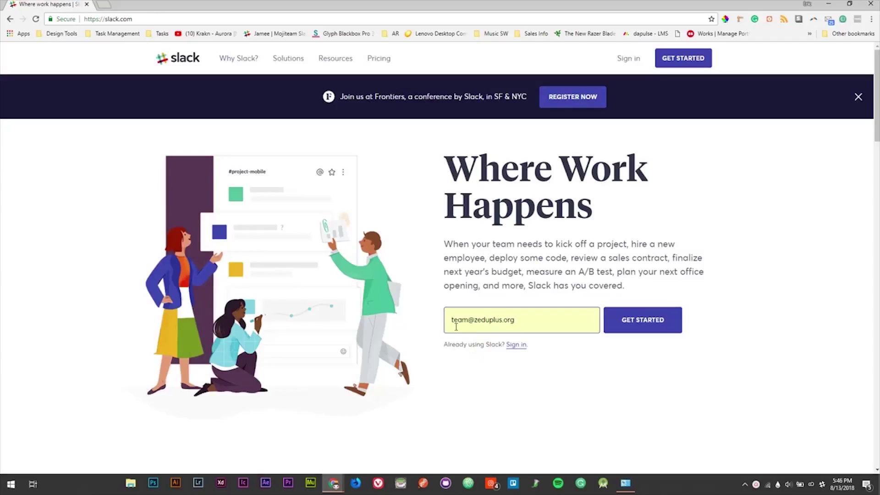
left_click(626, 323)
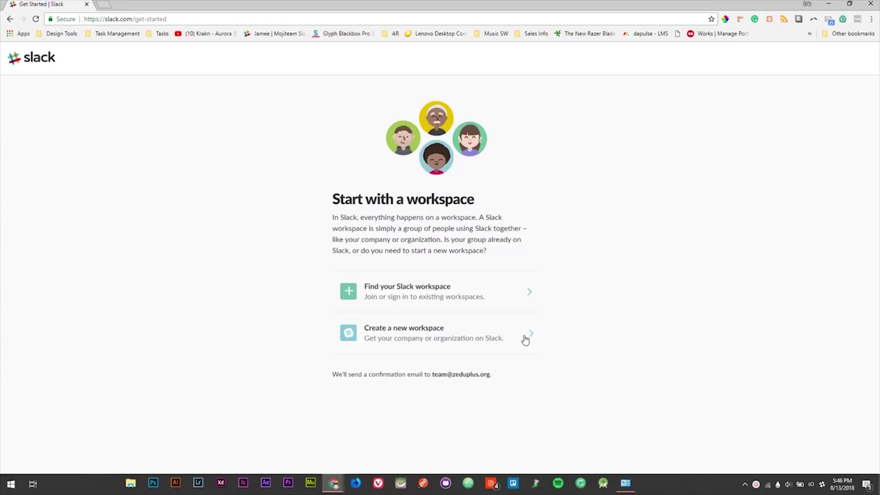
Step: Start a new workspace, then select the address and code label in the Slack confirmation email
left_click(525, 339)
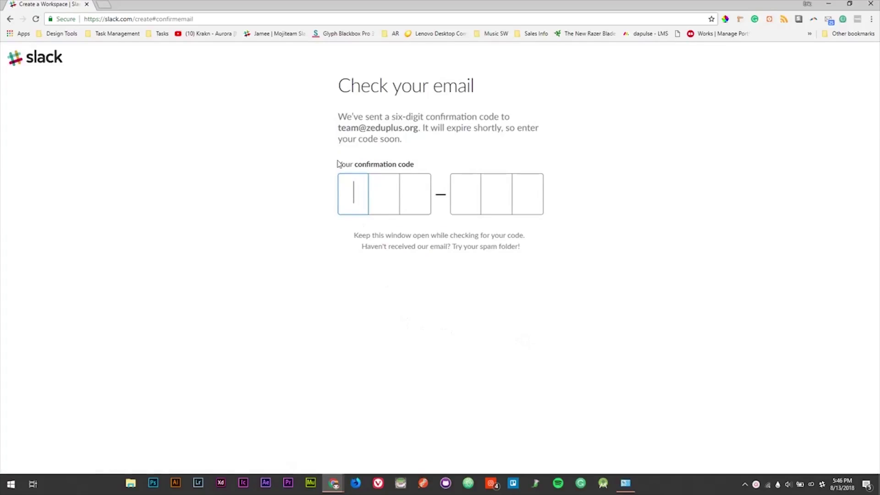
left_click_drag(336, 129, 418, 131)
left_click_drag(358, 164, 422, 166)
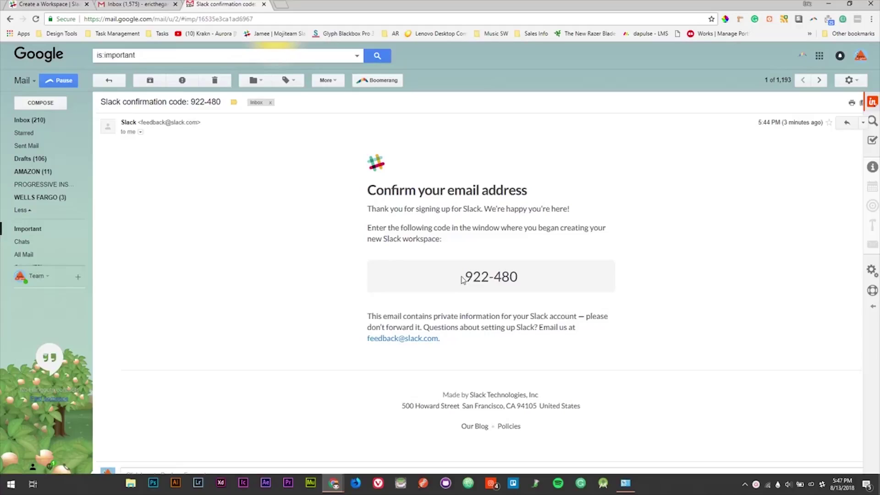
Step: Select the six-digit code in the Slack email and copy it
left_click_drag(463, 280, 518, 277)
right_click(500, 273)
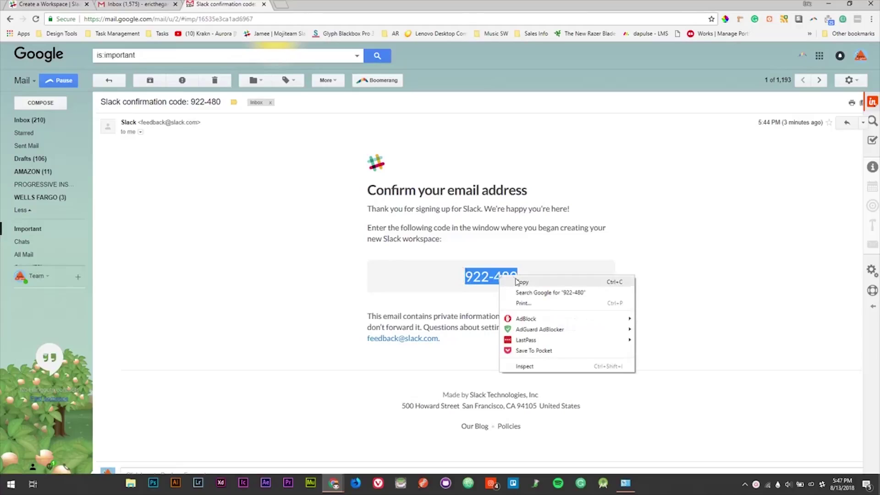
left_click(520, 283)
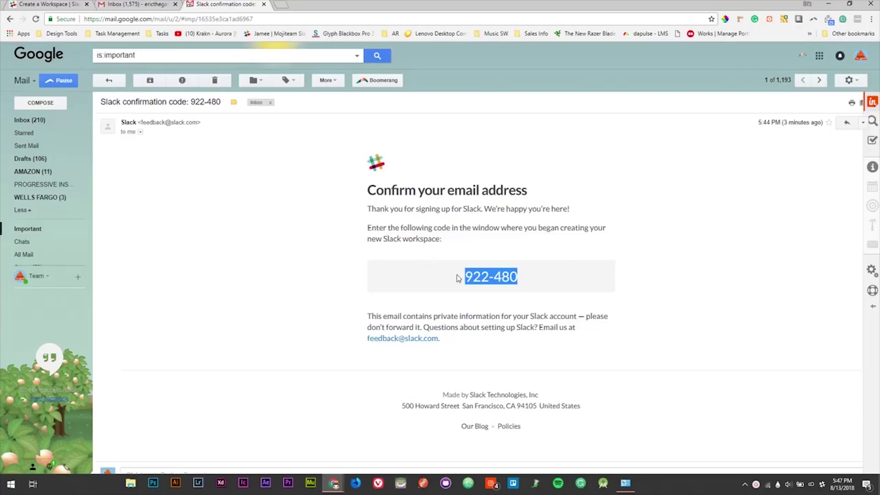
right_click(486, 278)
left_click(508, 285)
Step: Back on the Slack sign-up page, paste the copied code into the confirmation code boxes
left_click(62, 8)
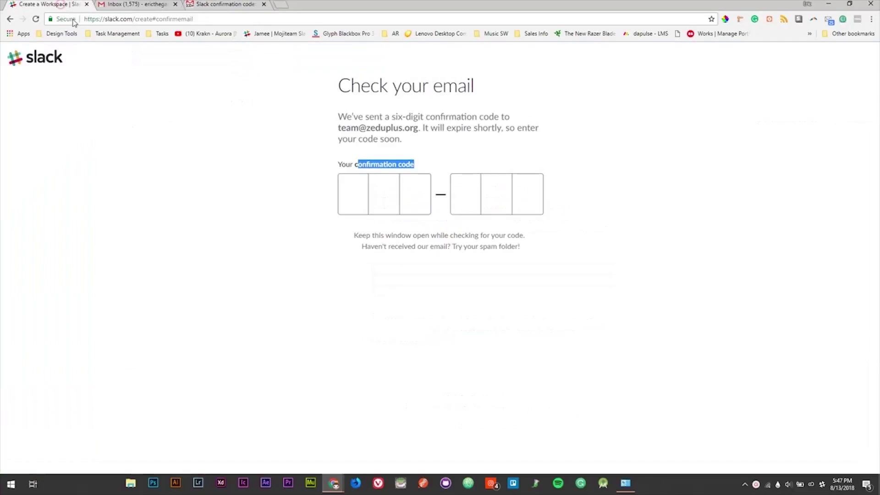
left_click(351, 198)
right_click(351, 198)
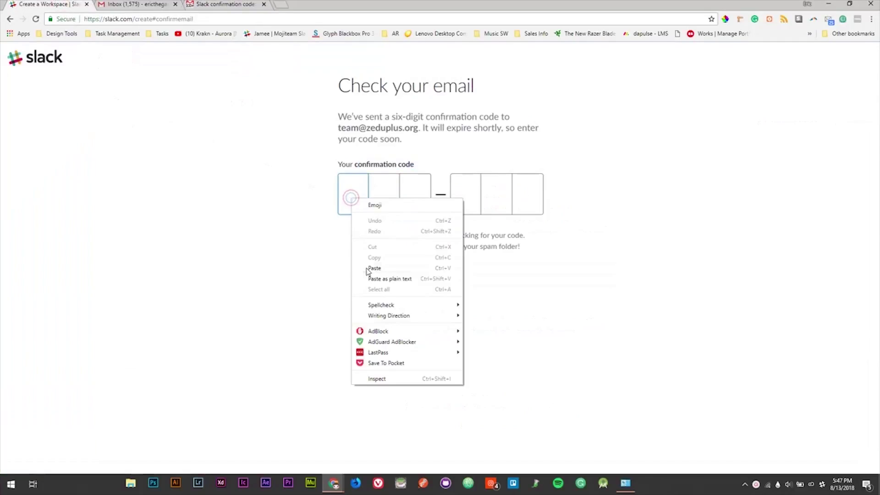
left_click(379, 268)
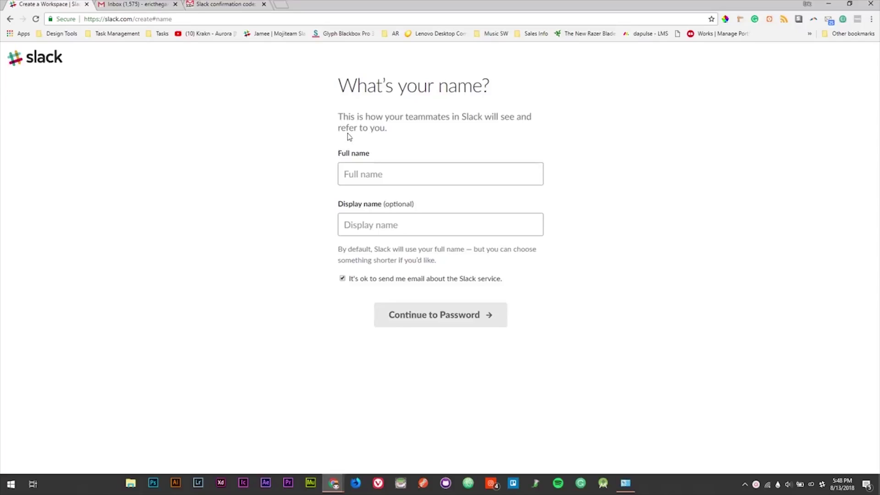
Step: Enter full name 'ZeduPlus Team' and display name 'Admin'
left_click(350, 171)
type("ZeduPlus Team")
left_click(369, 228)
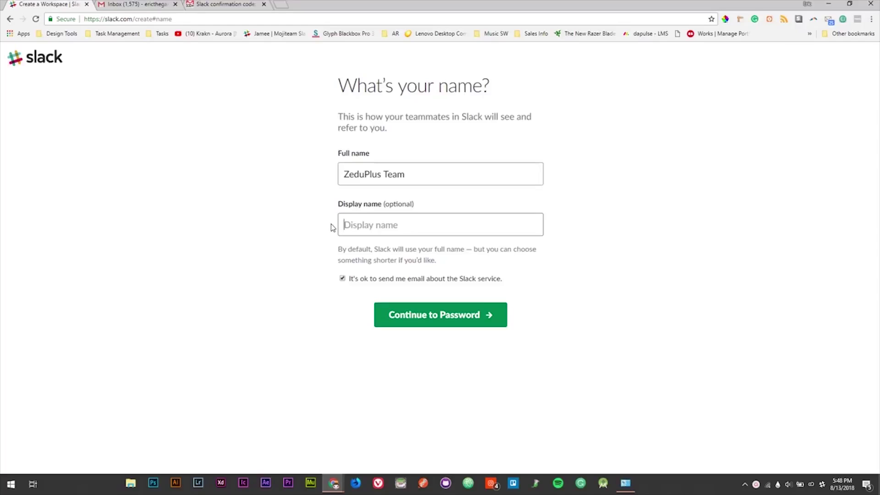
type("Admin")
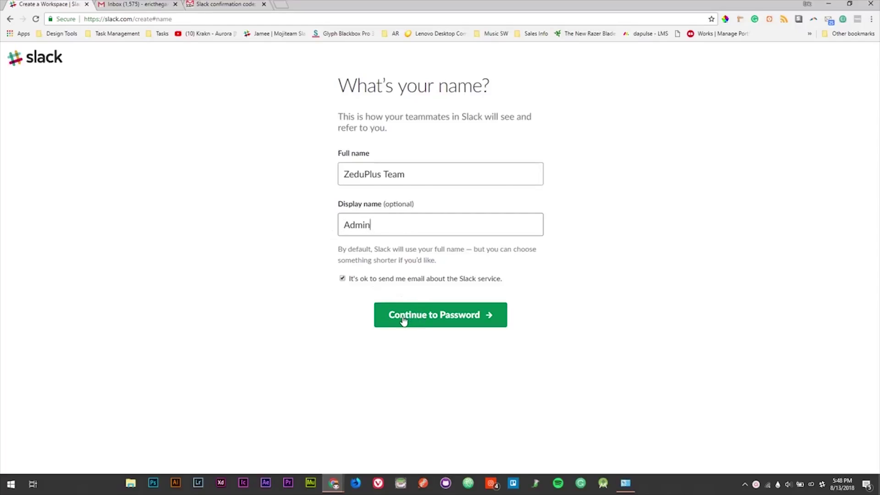
left_click(403, 316)
Step: Set the account password and continue to the team information step
key("ctrl+v")
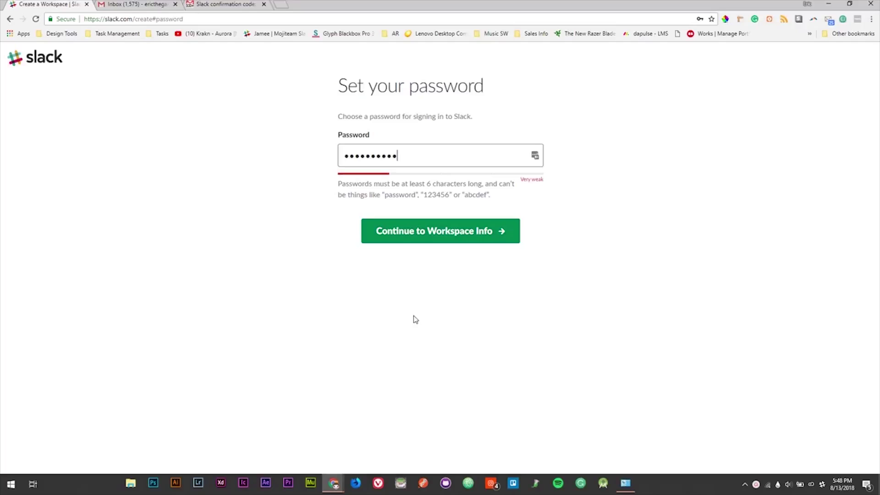
left_click_drag(415, 156, 297, 169)
type("••••••••••••")
left_click_drag(403, 156, 248, 161)
type("•••••••••")
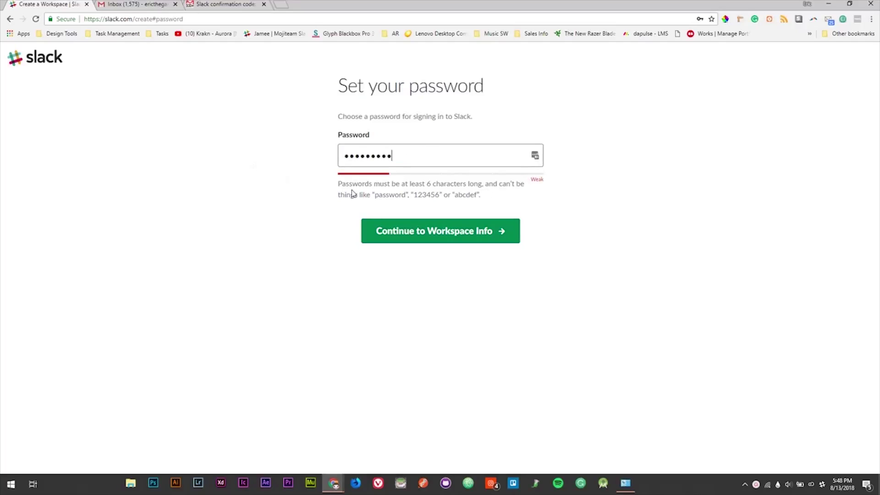
left_click(412, 232)
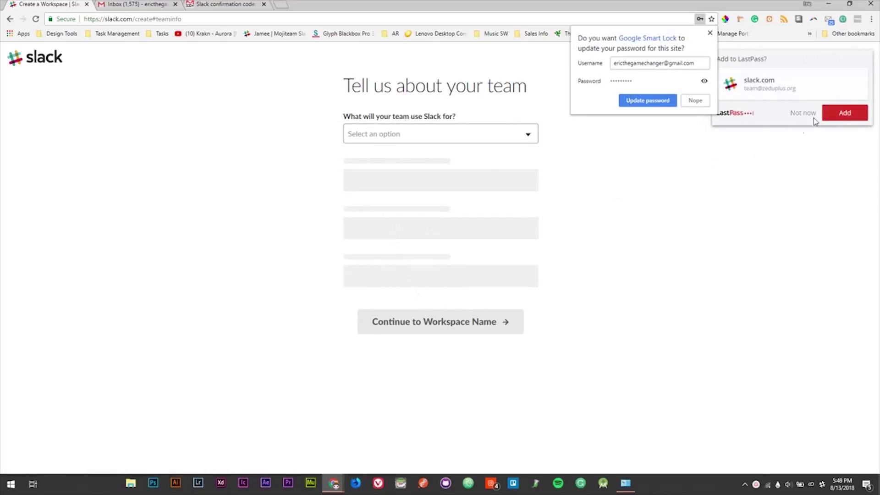
Step: Save the login to LastPass, then set the team purpose to Shared interest group with 51-100 people
left_click(845, 112)
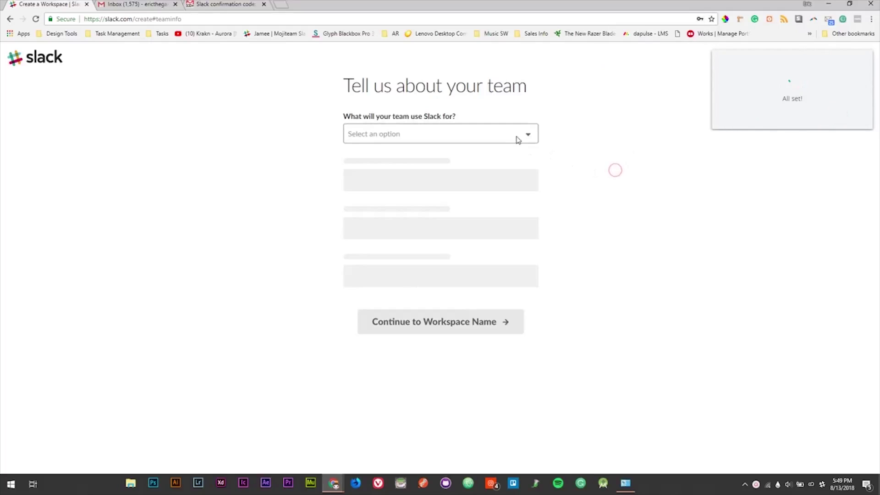
left_click(476, 135)
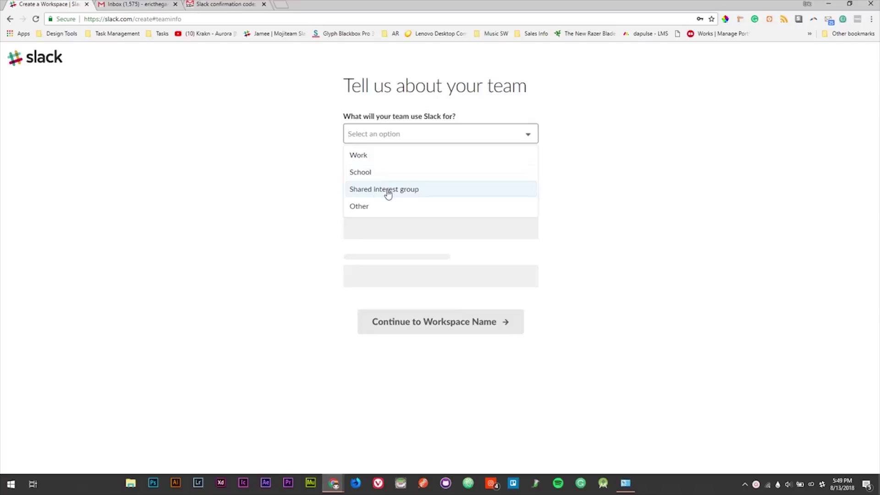
left_click(369, 206)
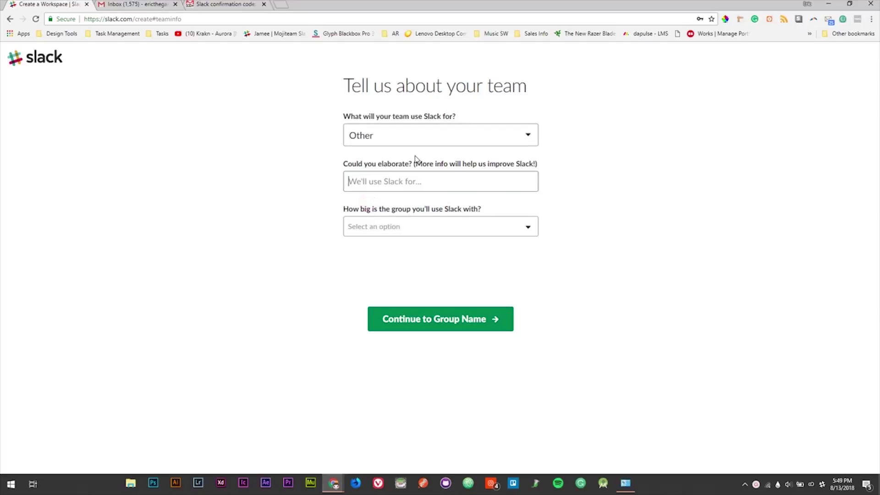
left_click(438, 136)
left_click(404, 189)
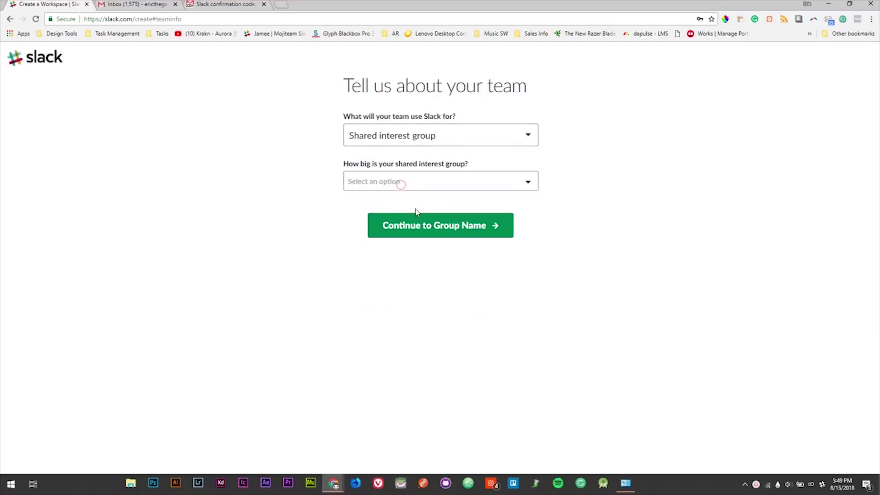
left_click(411, 189)
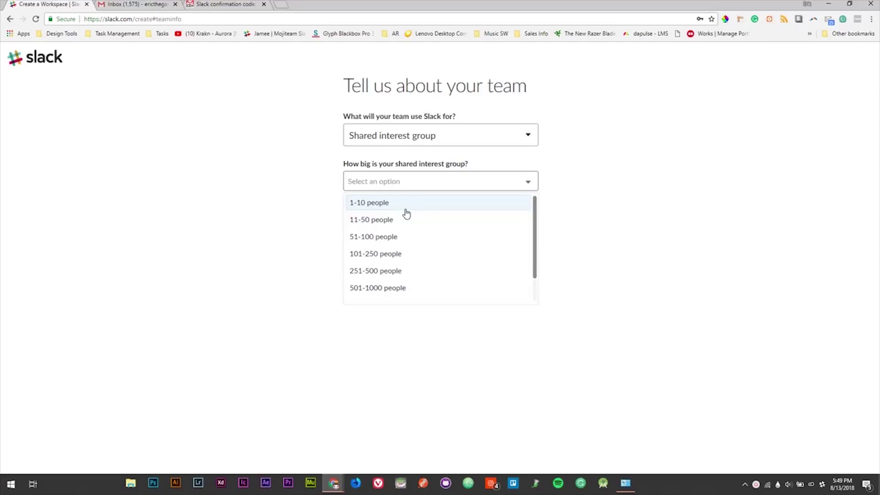
left_click(399, 236)
left_click(398, 236)
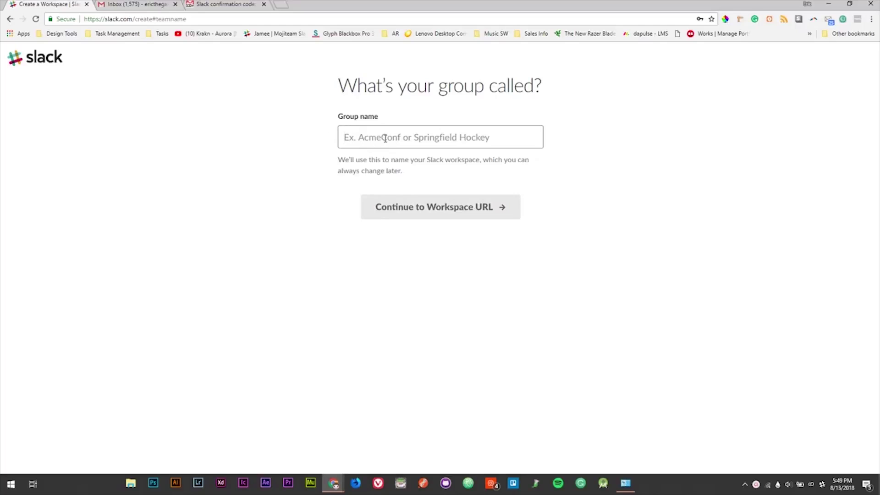
Step: Name the group 'ZeduPlus Community Server', take the zedugroup.slack.com address and create the workspace
type("ZeduPlus Community Server")
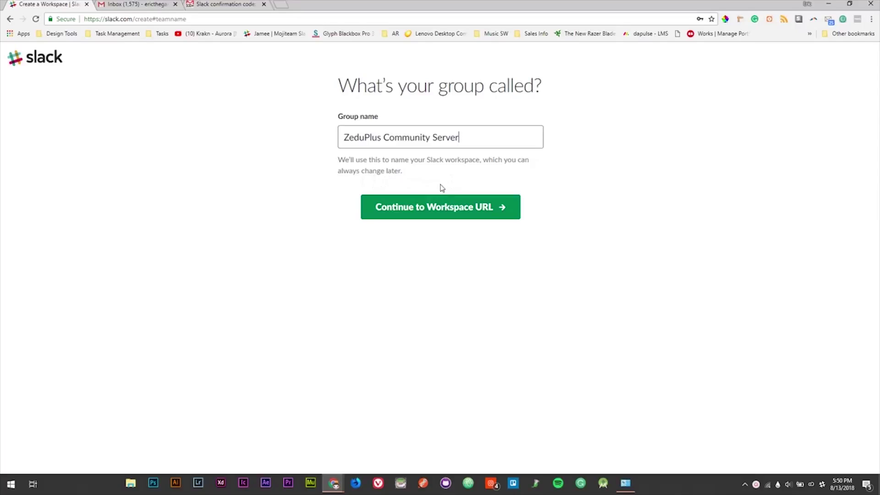
left_click(409, 205)
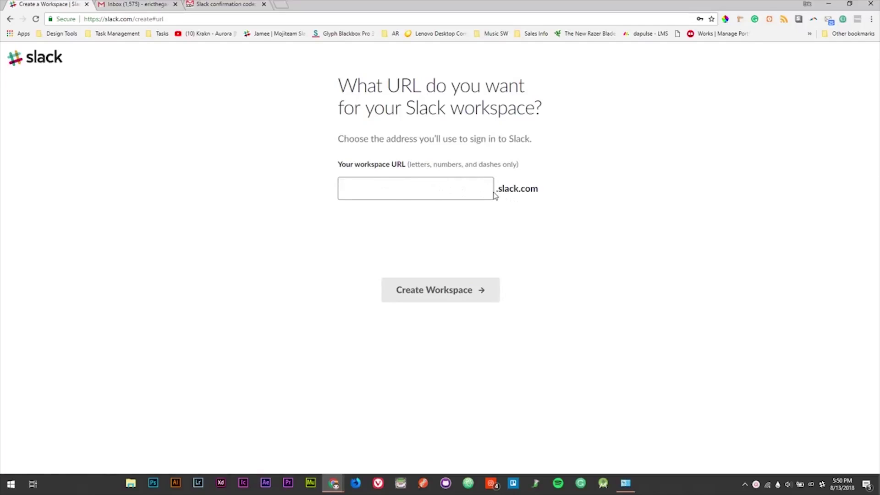
type("zedu")
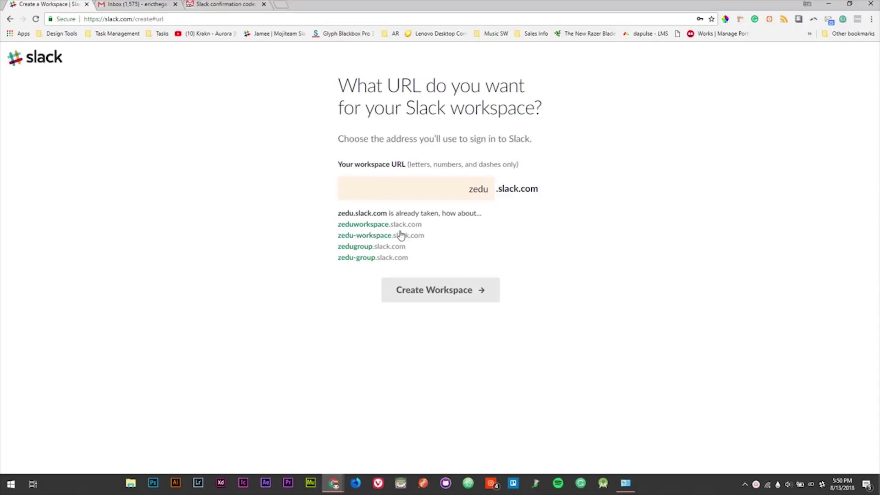
left_click(356, 247)
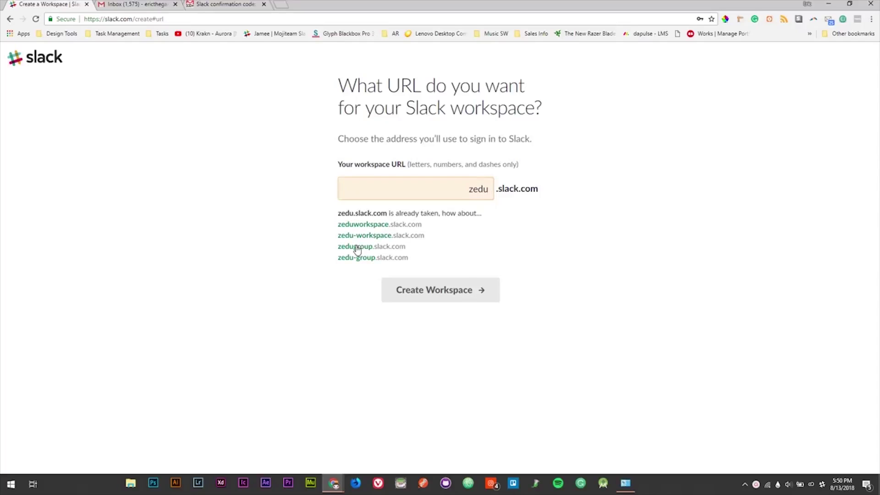
double_click(437, 189)
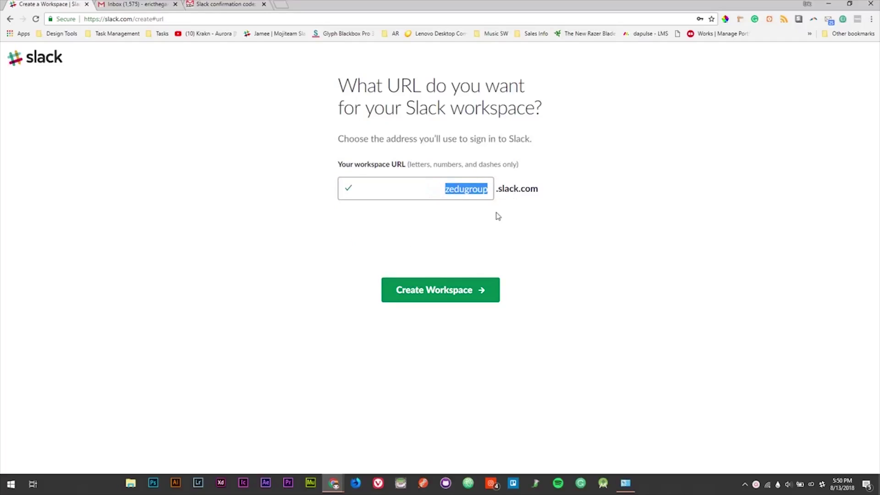
left_click(437, 293)
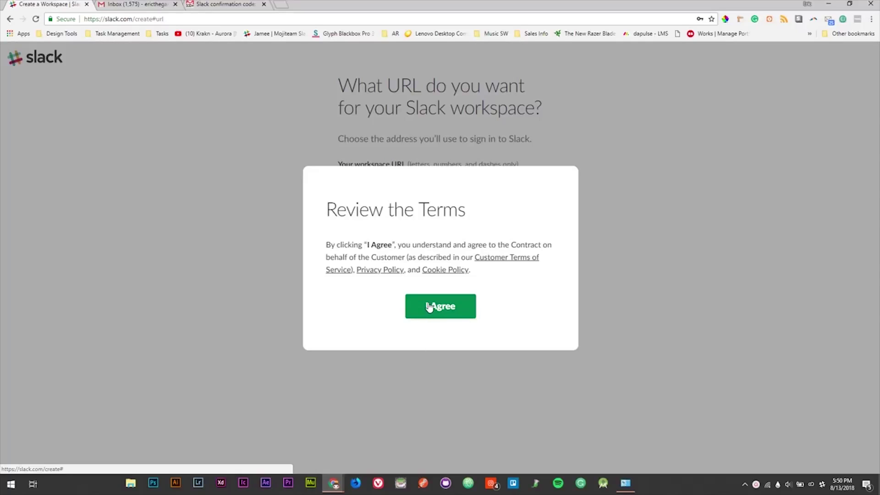
Step: Accept the terms and enter the invitee's e-mail address in the first invitation row
left_click(429, 307)
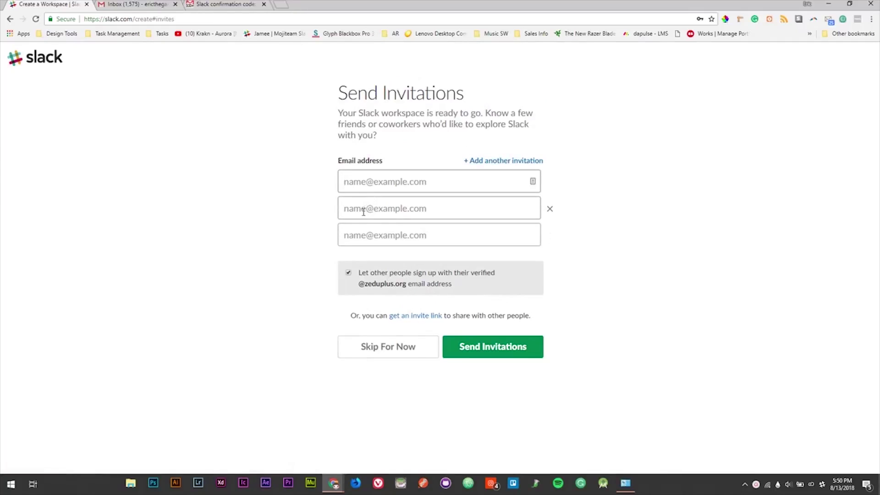
left_click(369, 182)
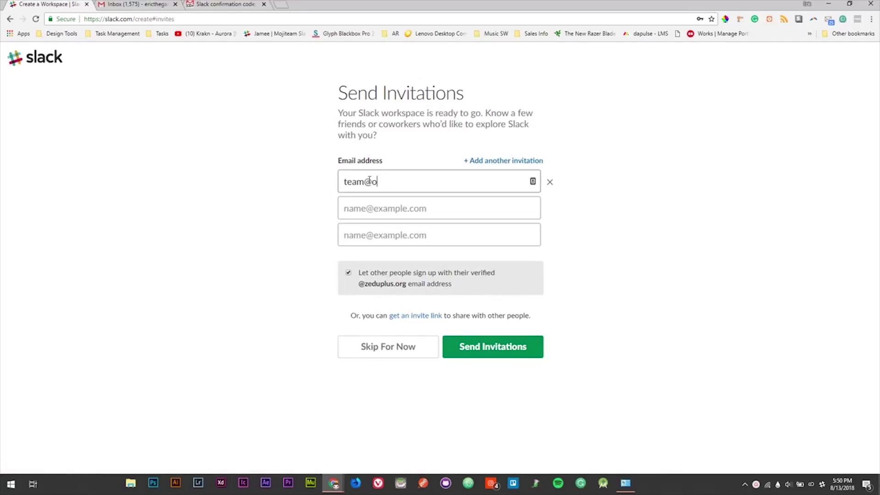
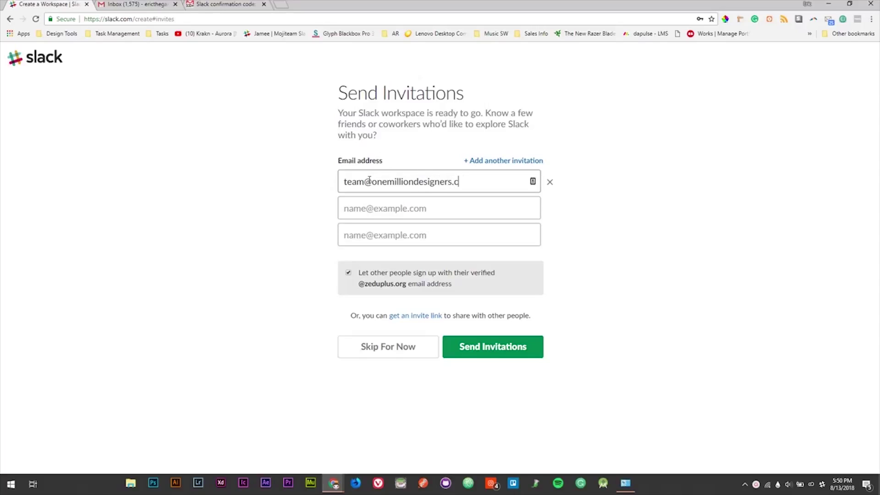
Step: Add six more empty invitation rows and send the invitations
left_click(489, 162)
left_click(489, 162)
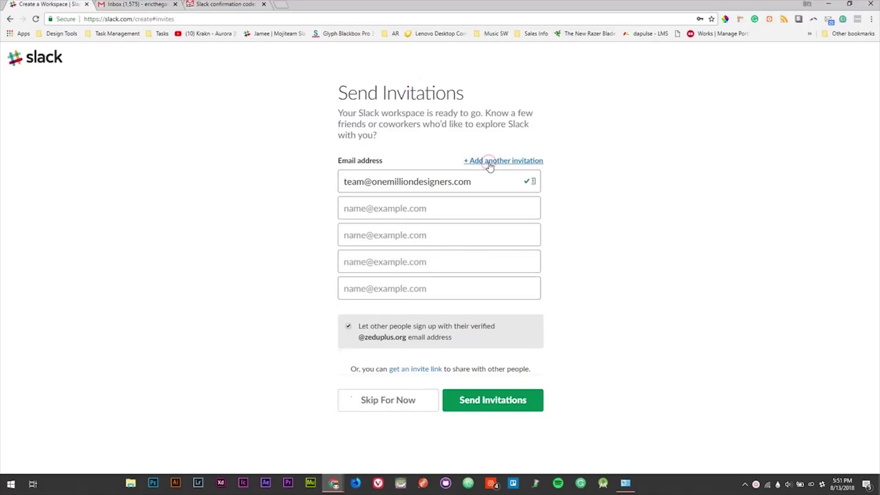
left_click(489, 163)
left_click(489, 163)
left_click(488, 163)
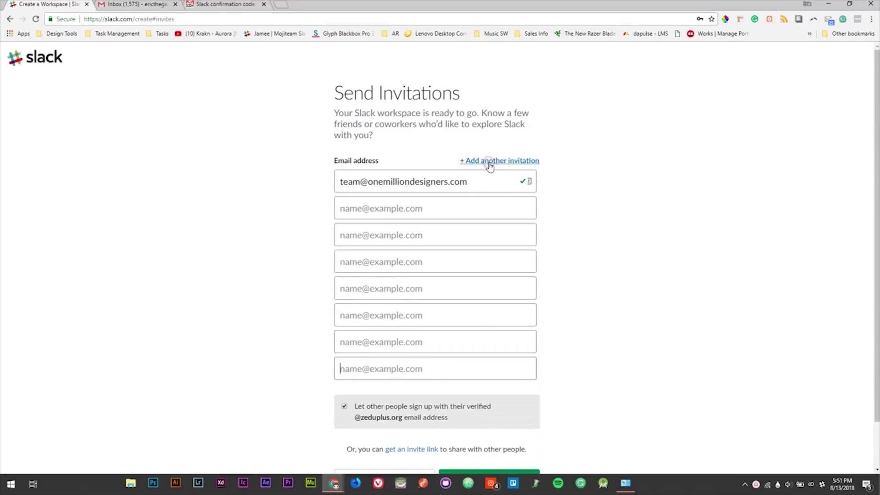
left_click(489, 163)
scroll(412, 197, "down", 2)
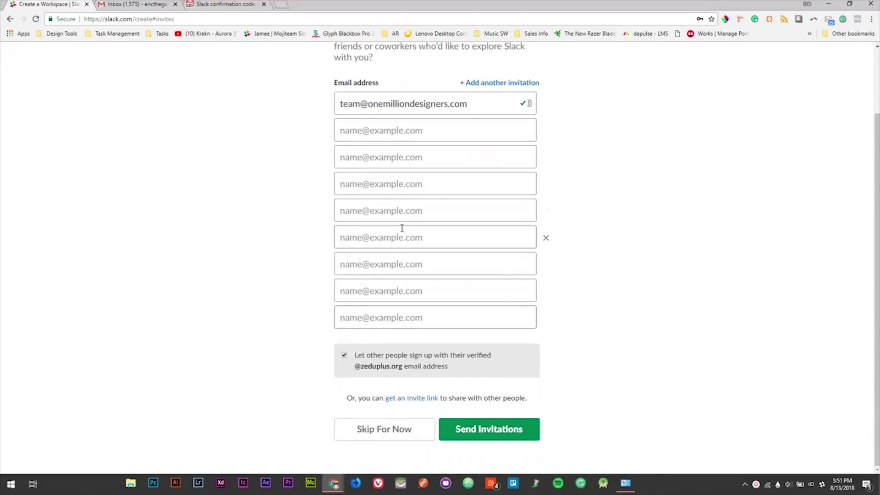
left_click(496, 438)
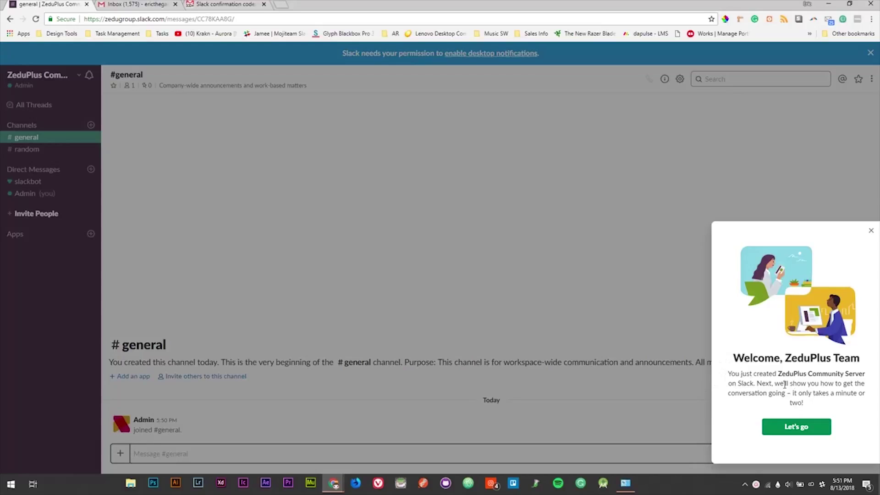
Step: Accept the 'Let's go' welcome popup and dismiss the 'Start by creating a channel' tour step
left_click(787, 428)
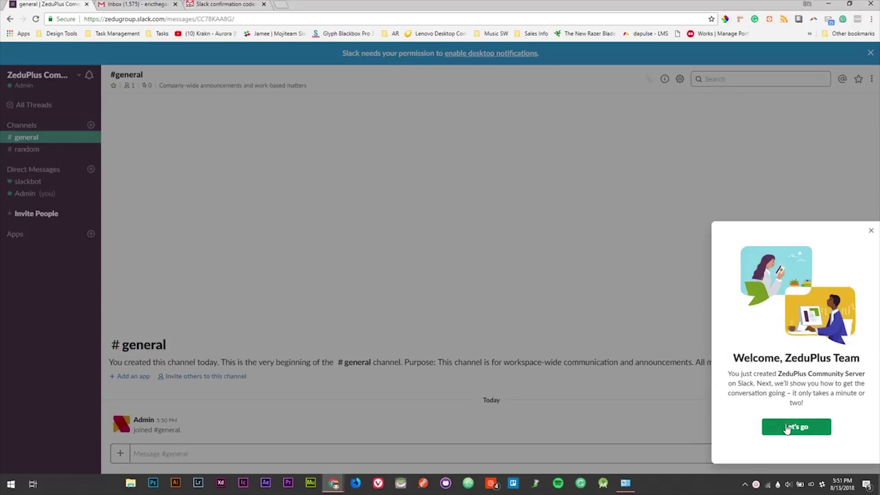
left_click(680, 386)
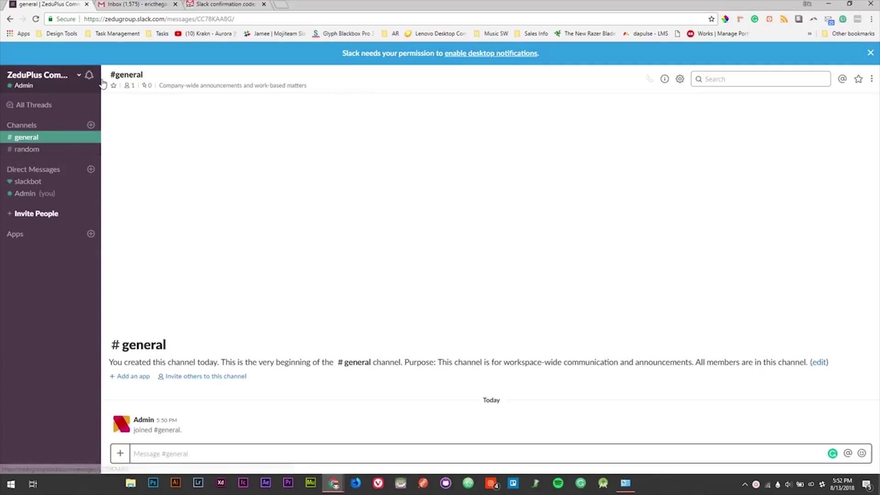
left_click(44, 151)
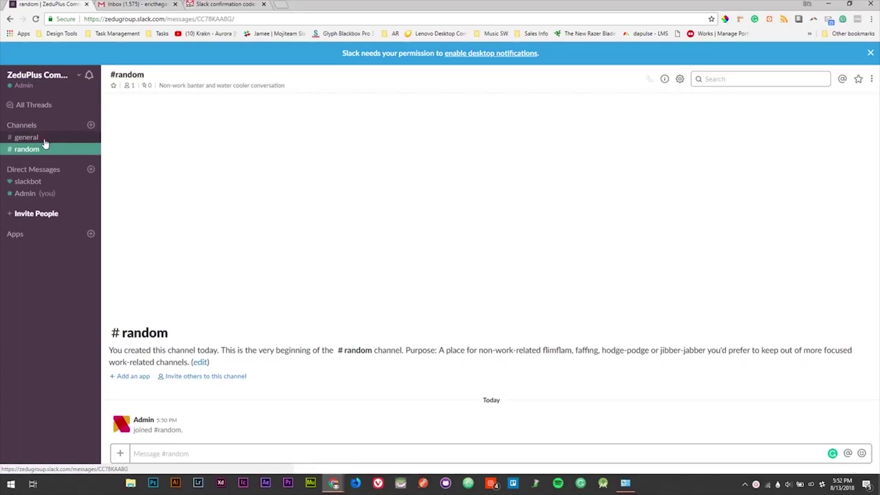
left_click(44, 138)
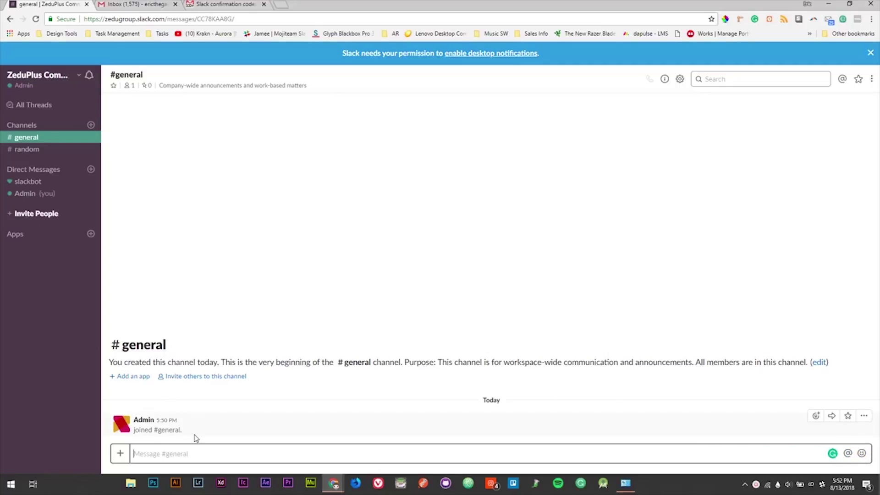
mouse_move(196, 431)
left_mouse_down()
mouse_move(138, 425)
mouse_move(186, 437)
left_mouse_up()
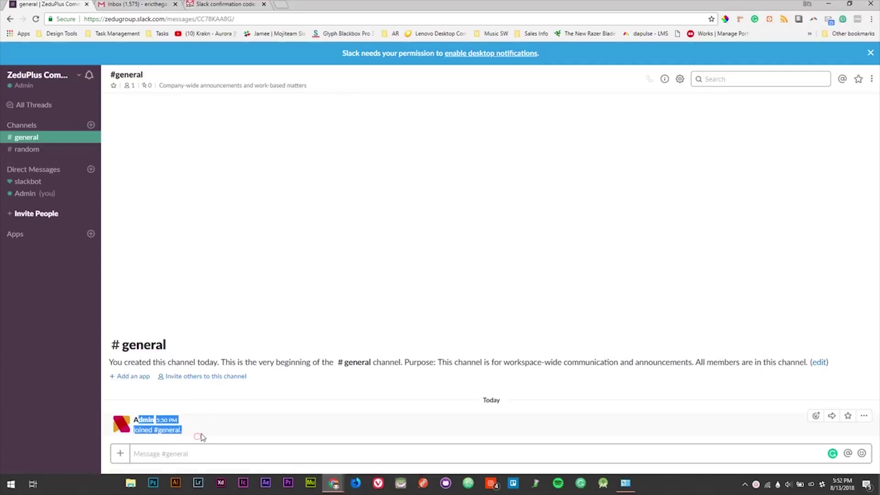
left_click(203, 426)
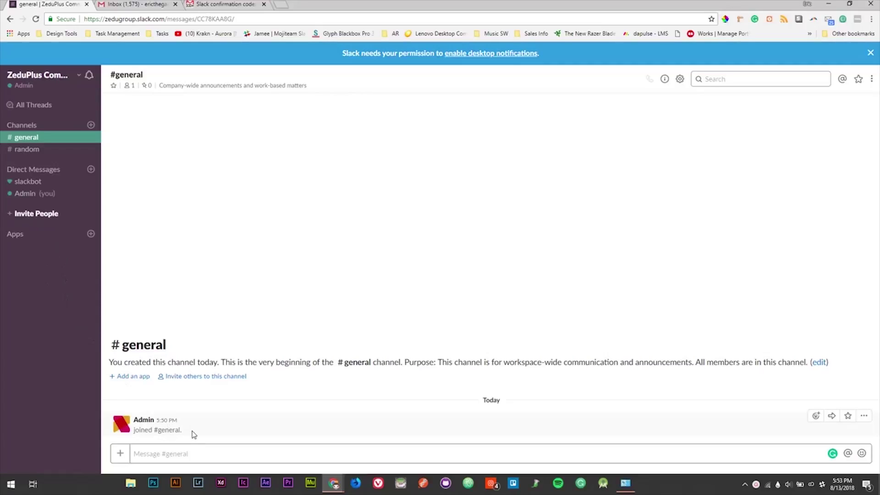
left_click_drag(192, 435, 168, 446)
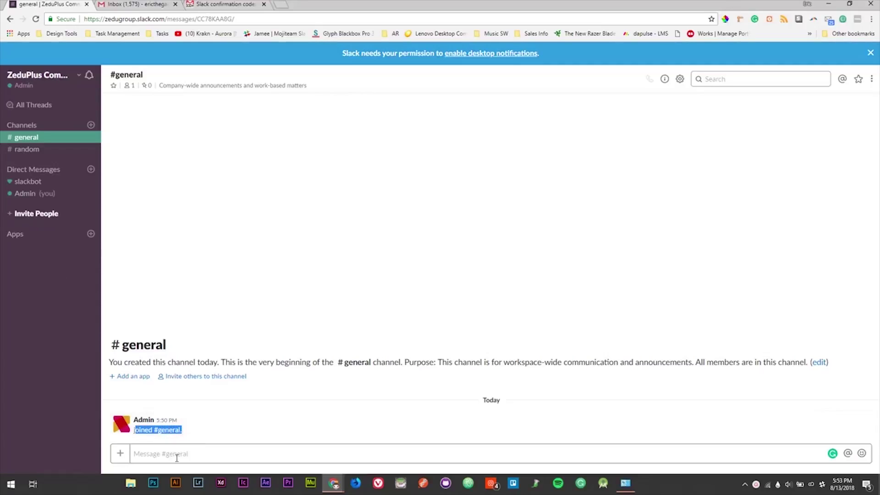
left_click(180, 456)
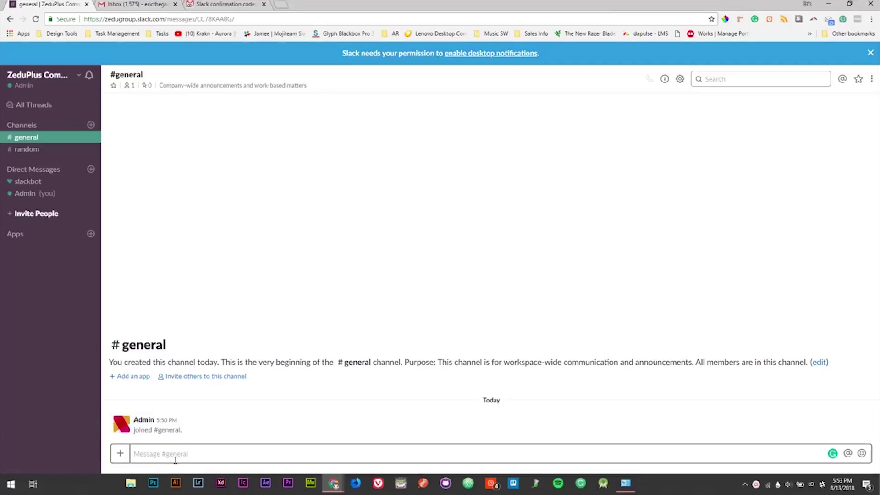
Step: Post 'Hey' in #general
type("H")
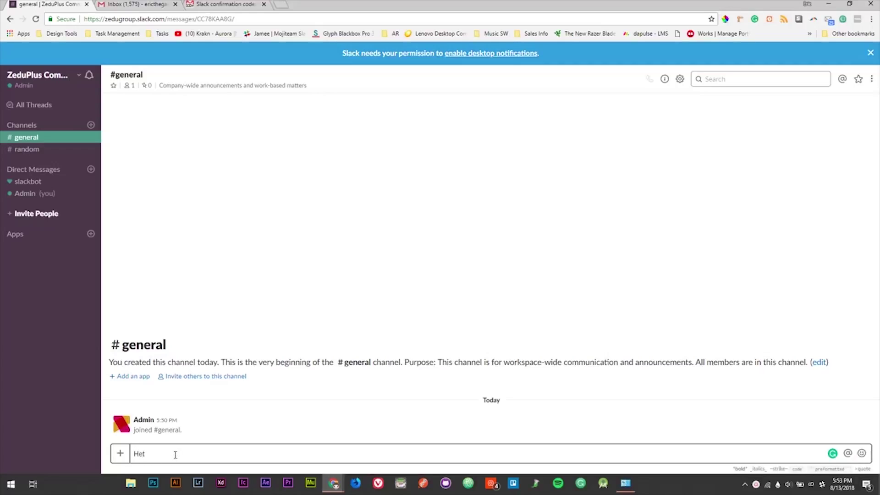
type("et")
key("BackSpace")
type("y")
key("Return")
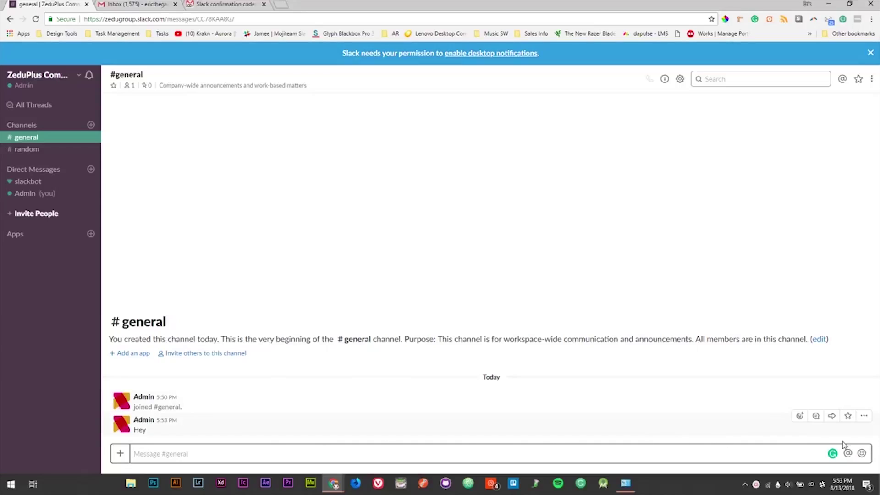
Step: Post a wave-emoji 'Hello and Welcome!!!' message and bring up the attachment options
left_click(862, 453)
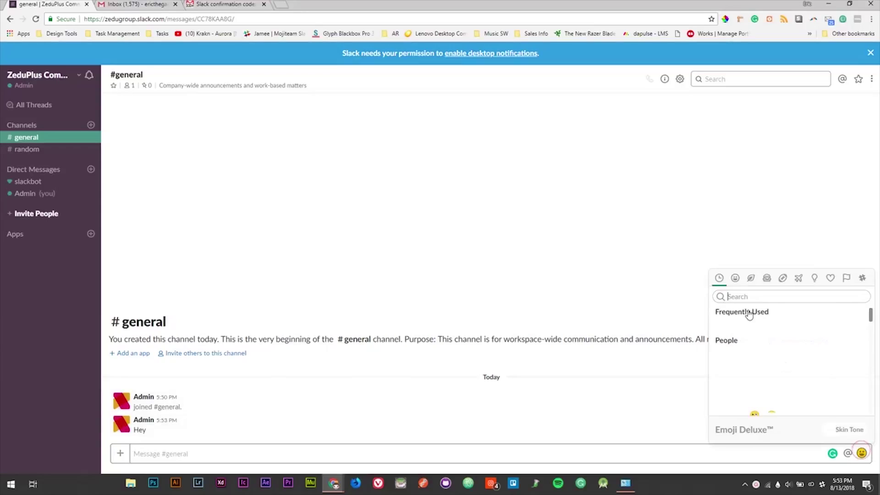
scroll(766, 360, "down", 15)
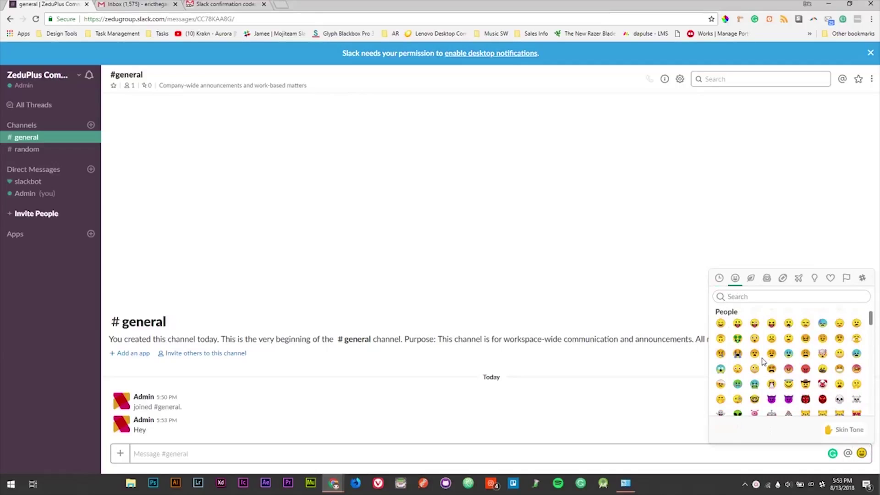
scroll(767, 360, "up", 15)
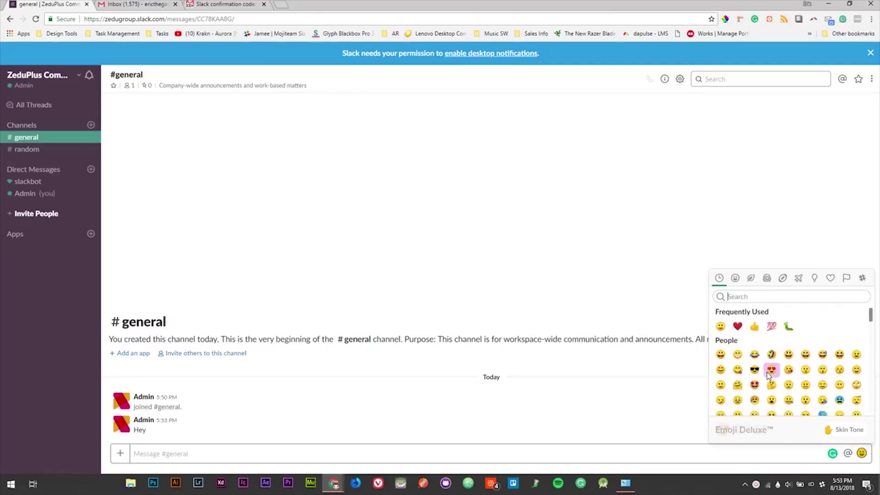
type("wa")
key("Return")
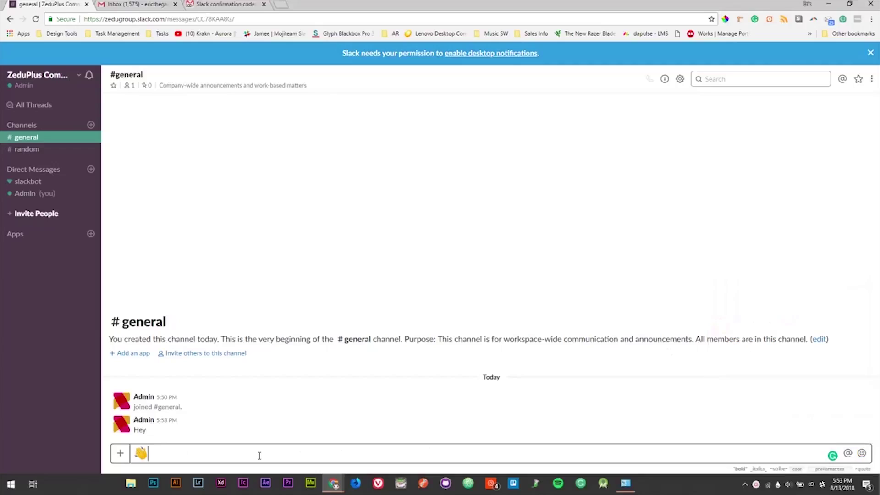
type("Hello and Welcome!!!")
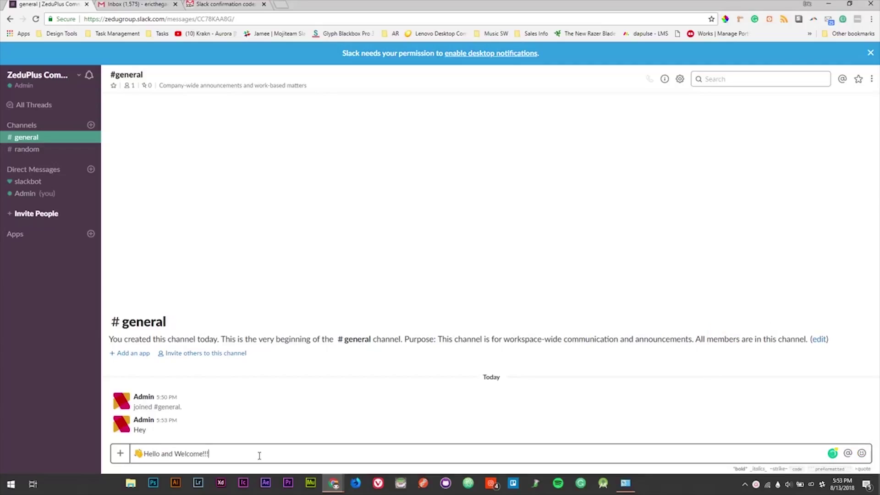
key("Return")
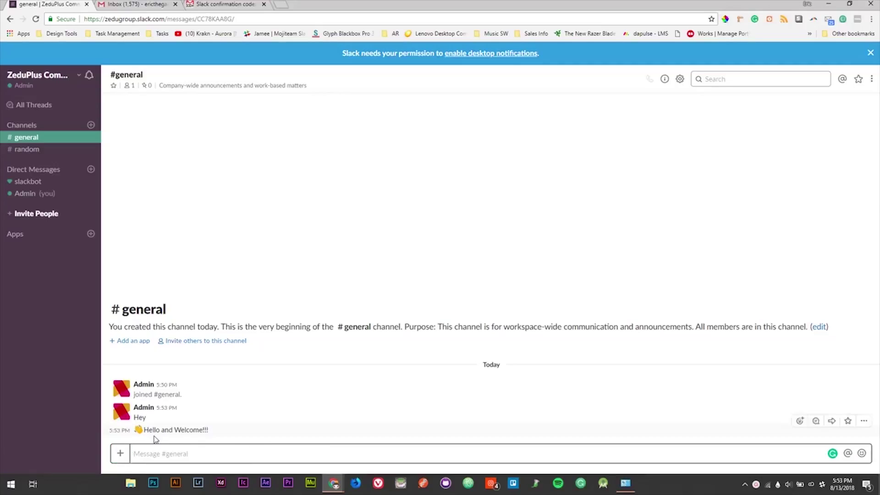
left_click(121, 454)
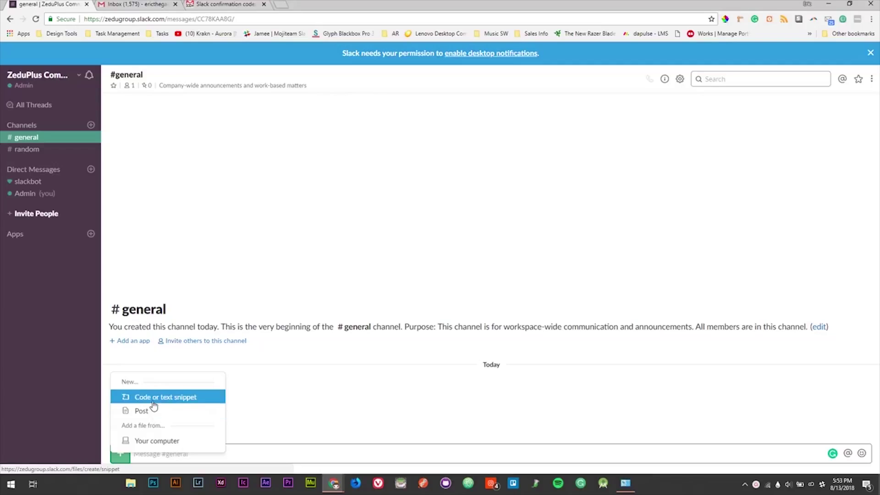
Step: Upload 5.png from the computer to #general with the caption 'Check out the new moji!'
left_click(158, 441)
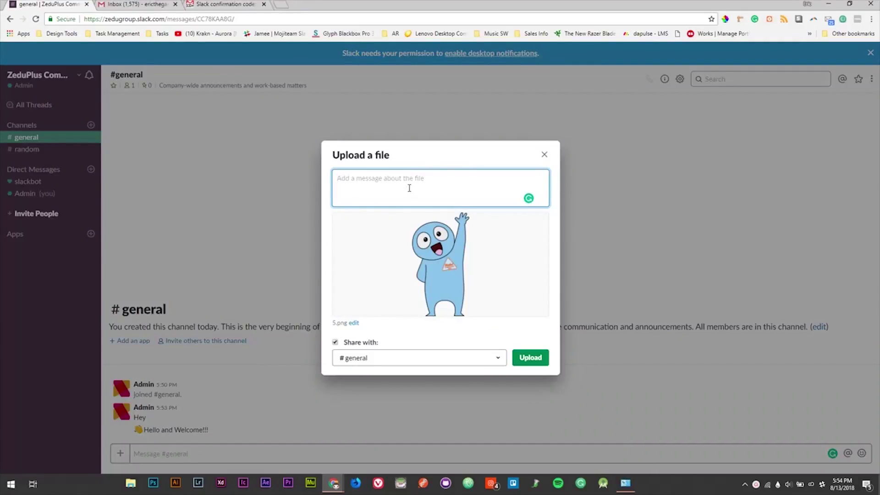
type("Check out the new moji!")
left_click(380, 360)
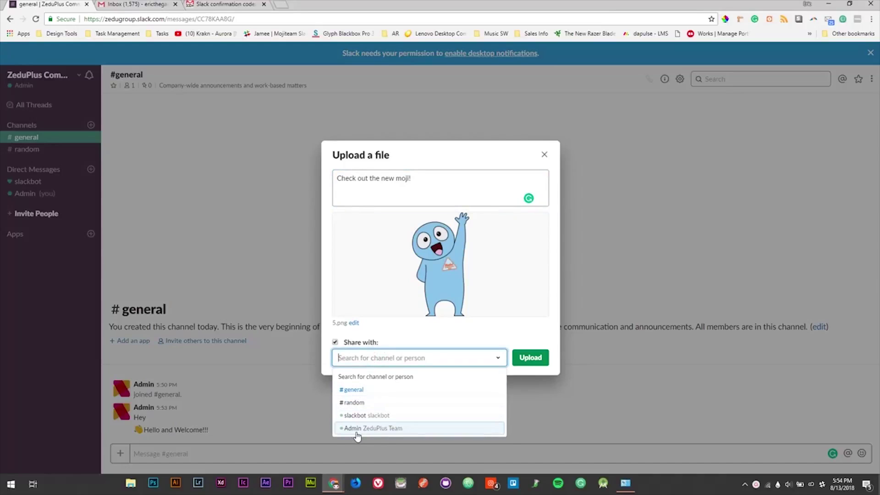
left_click(358, 391)
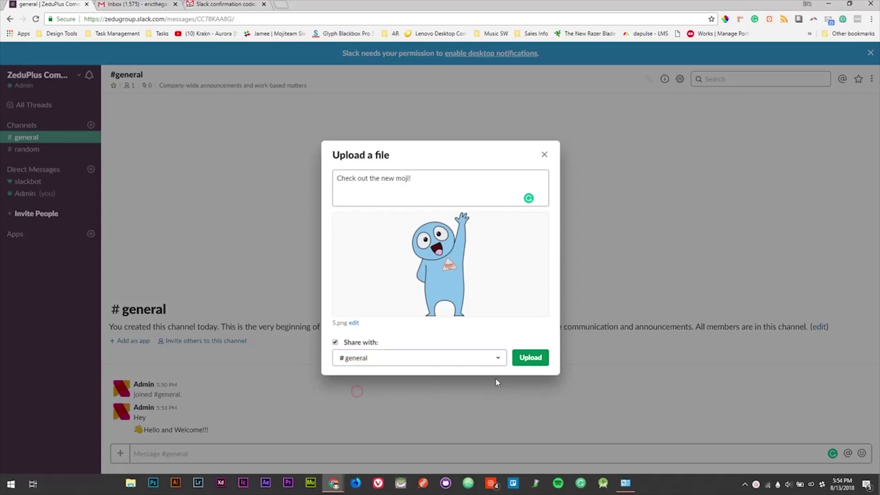
left_click(535, 354)
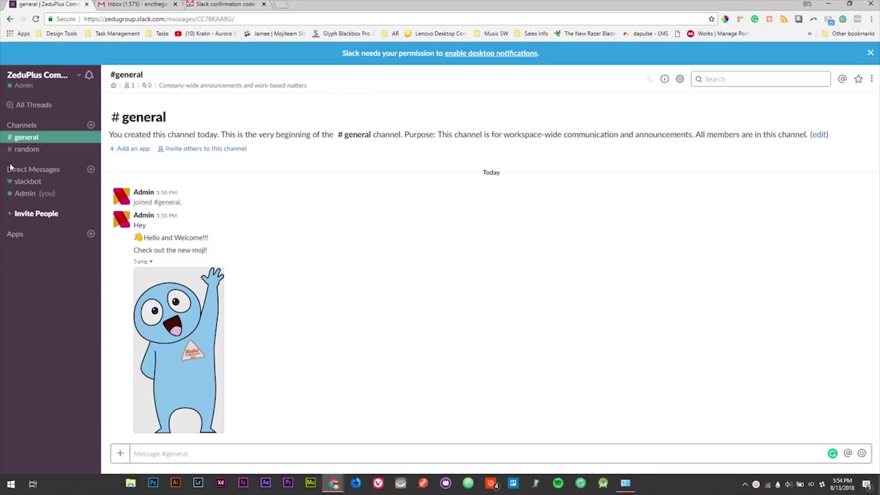
Step: Start a new channel named 'design' and review its purpose and invite fields
left_click(92, 127)
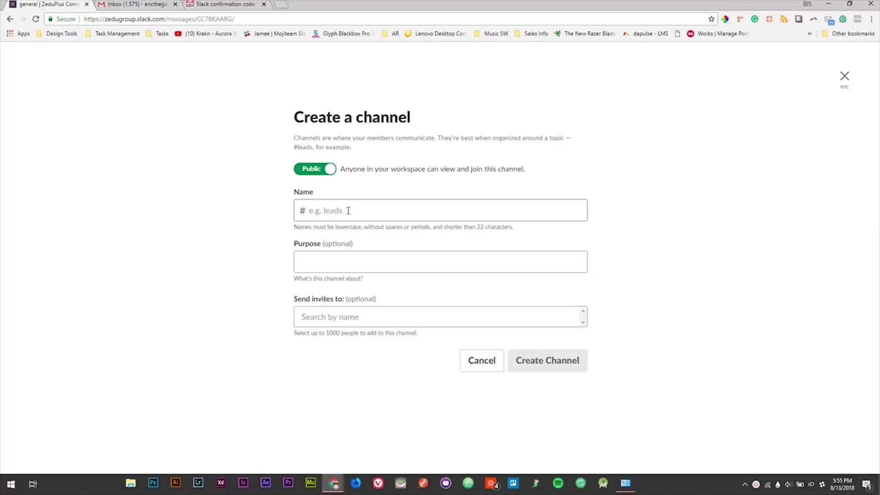
type("design")
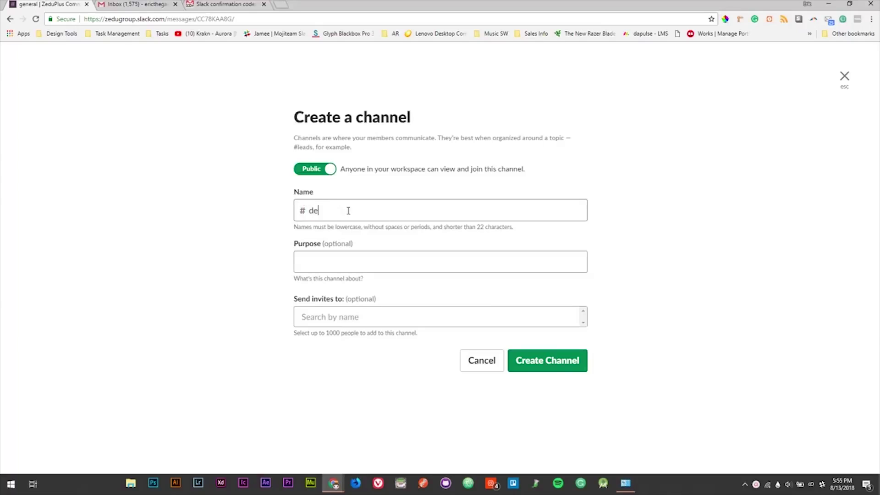
left_click(333, 255)
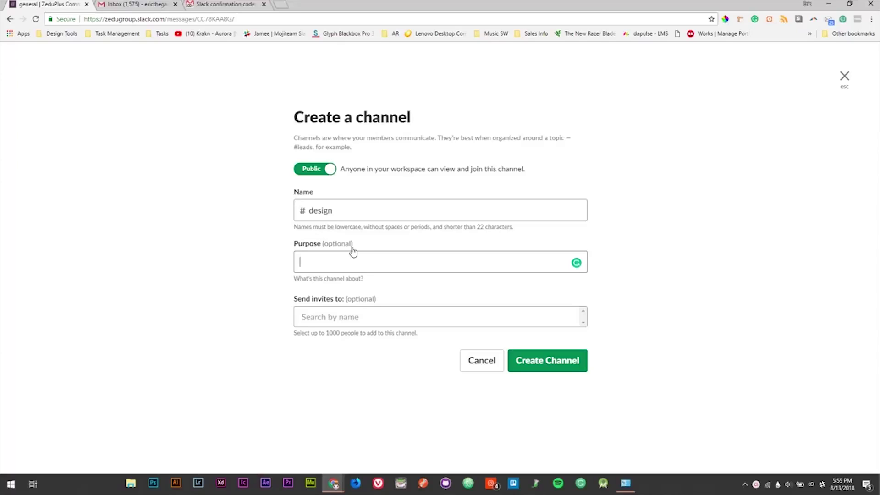
left_click(351, 316)
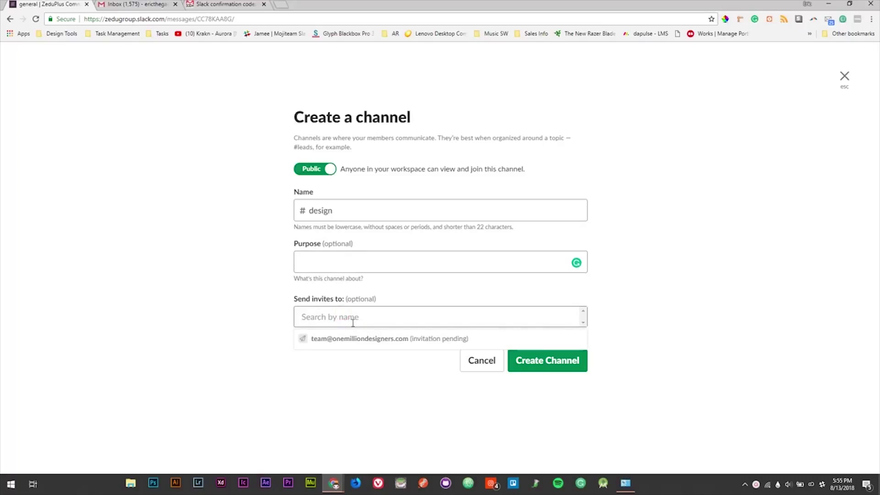
Step: Leave the design channel set to public and create it
left_click(315, 170)
left_click(315, 169)
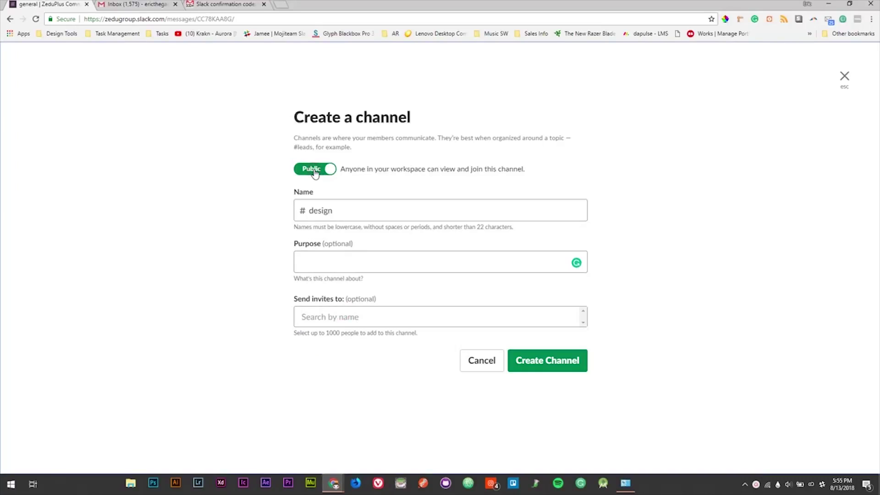
left_click(315, 170)
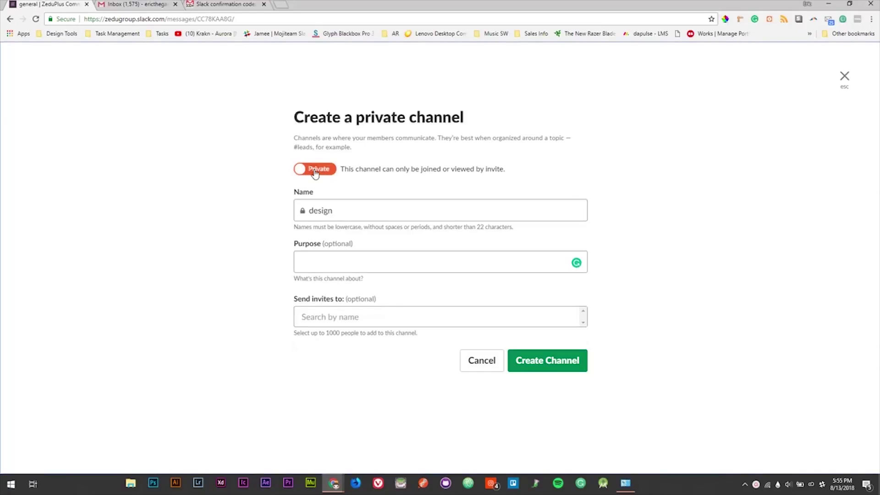
left_click(315, 171)
left_click(315, 170)
left_click(316, 175)
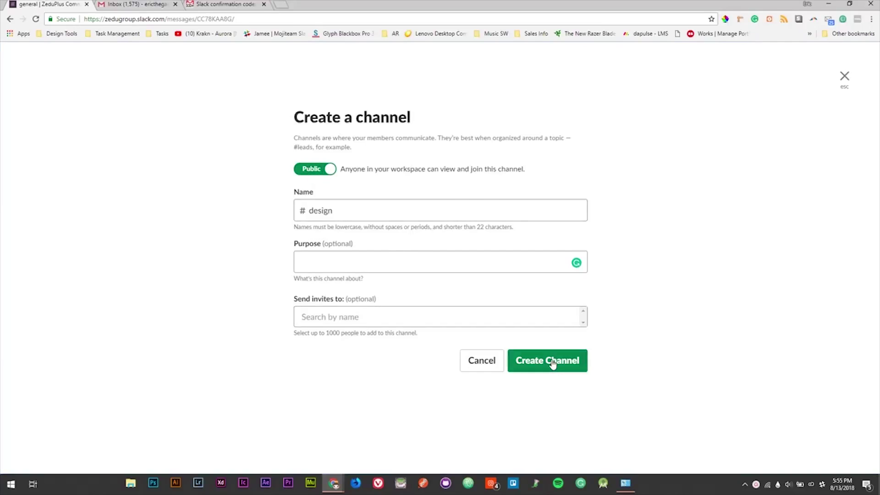
left_click(556, 364)
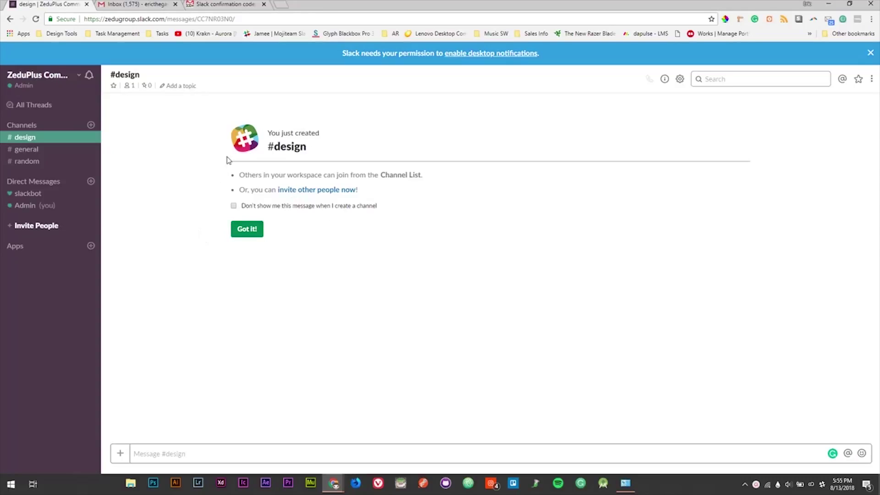
Step: Dismiss the new-channel welcome and open the #design gear settings menu
left_click(246, 231)
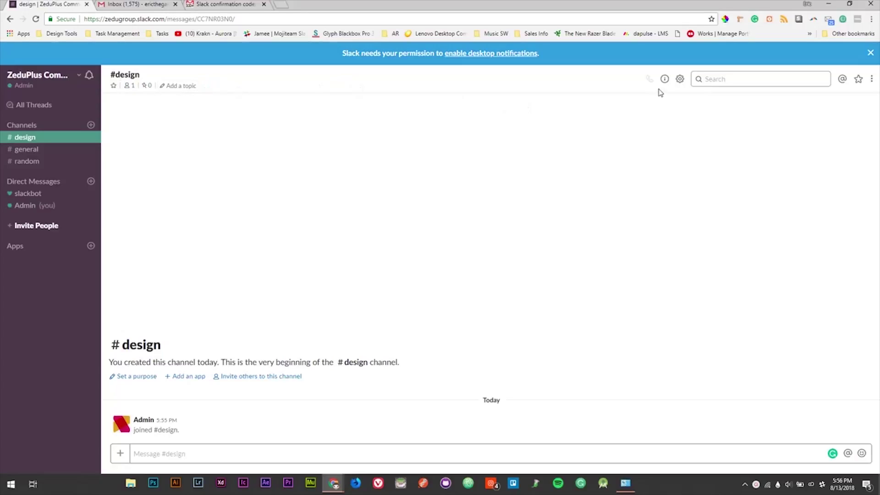
left_click(681, 79)
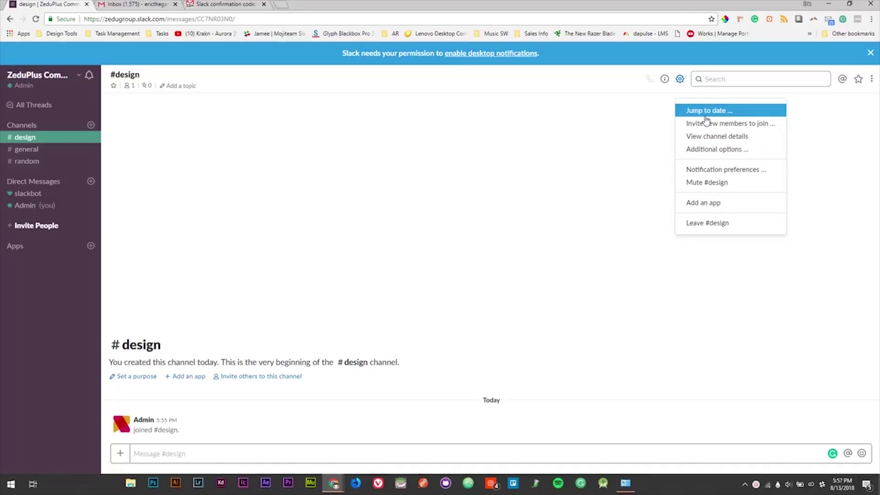
left_click(703, 152)
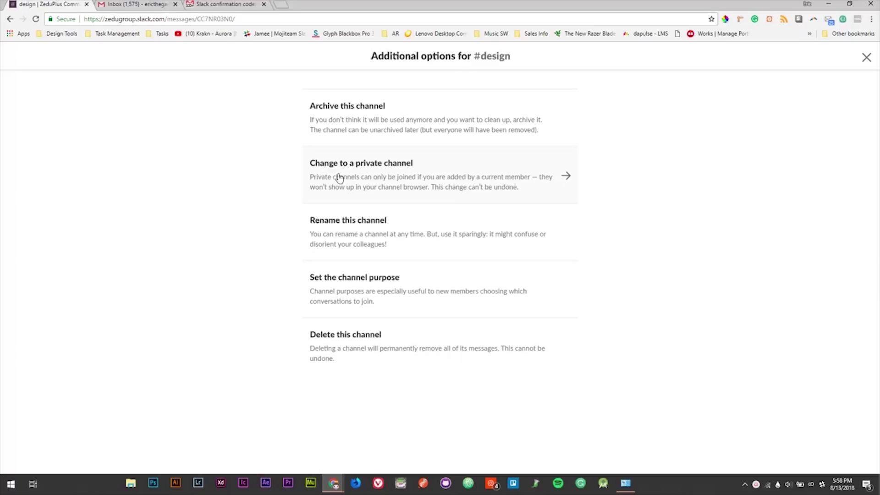
left_click(448, 175)
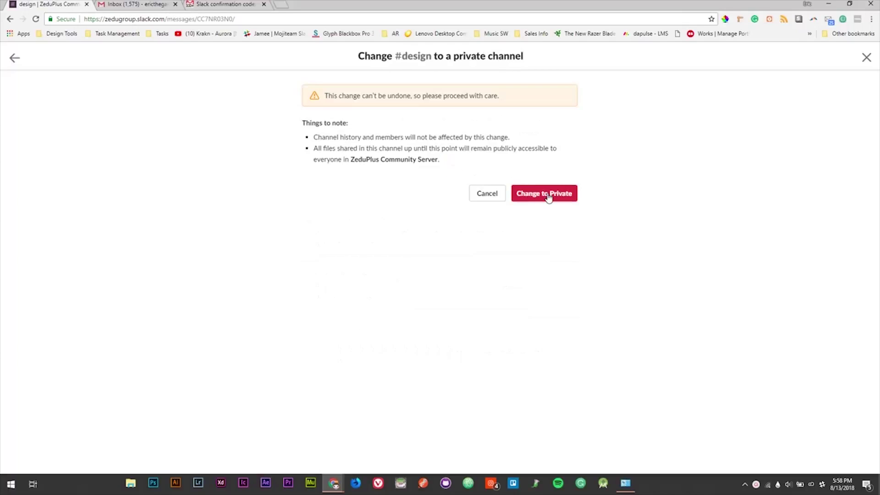
left_click(486, 194)
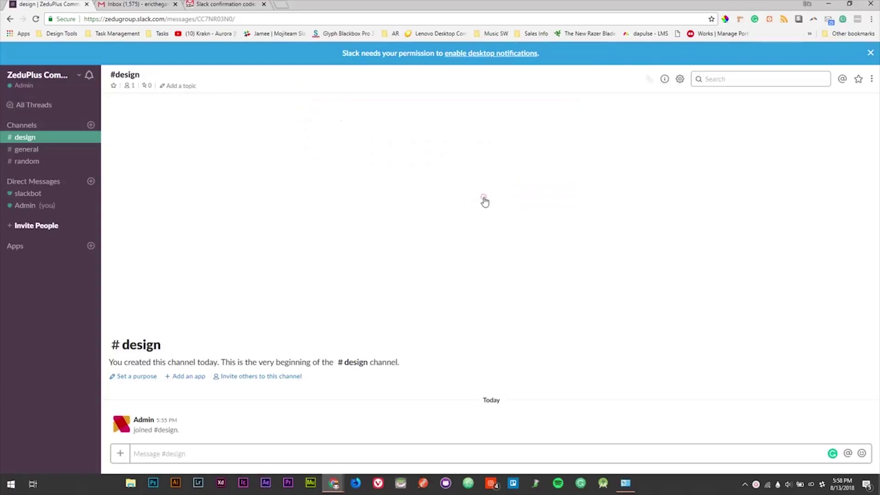
Step: Look over #design's additional options, then open the Set a purpose form
left_click(679, 79)
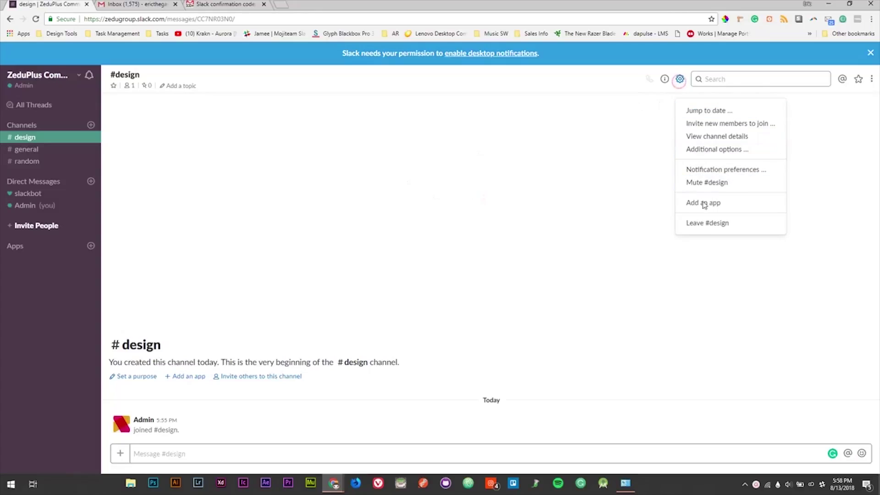
left_click(708, 156)
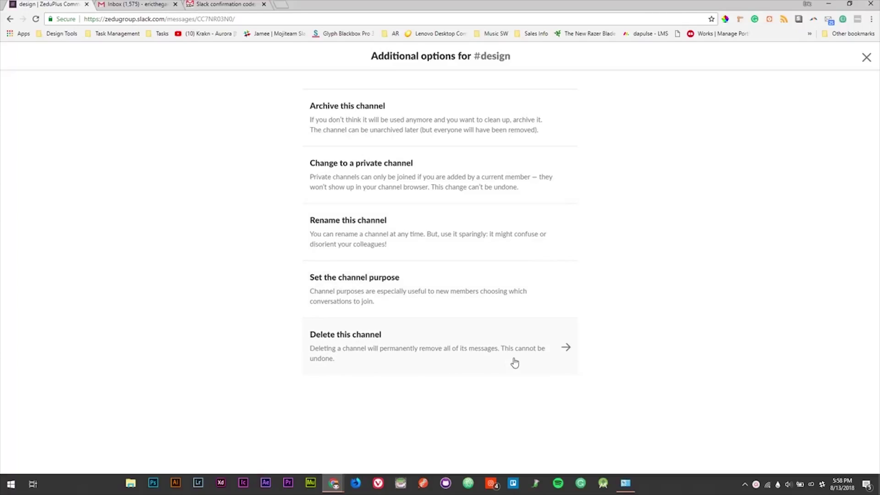
left_click(866, 58)
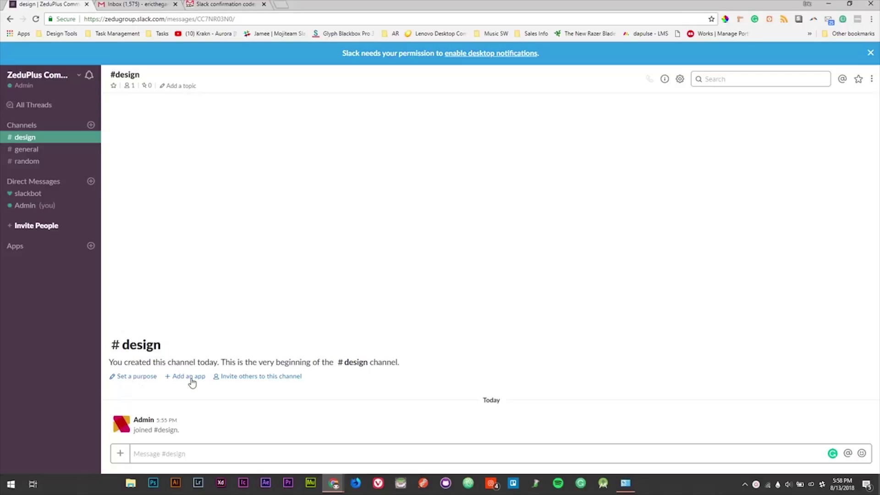
left_click(142, 377)
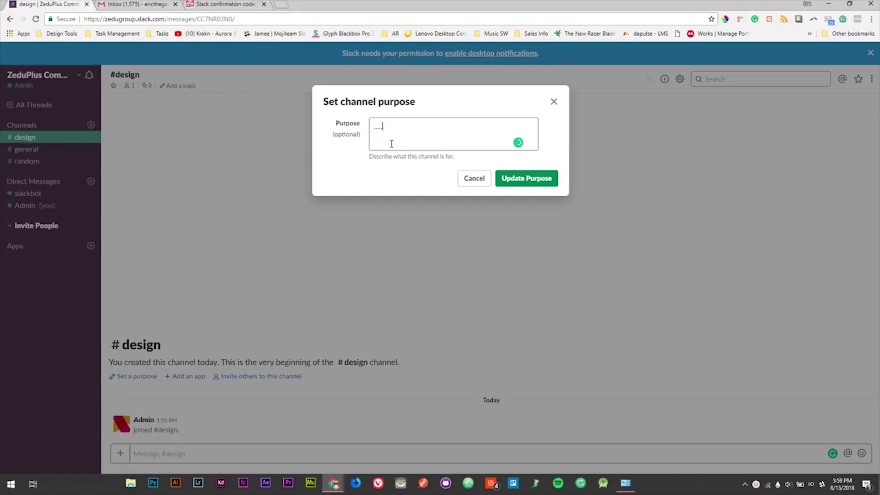
Step: Save '.....' as the #design channel purpose and check the announcement message
left_click(518, 179)
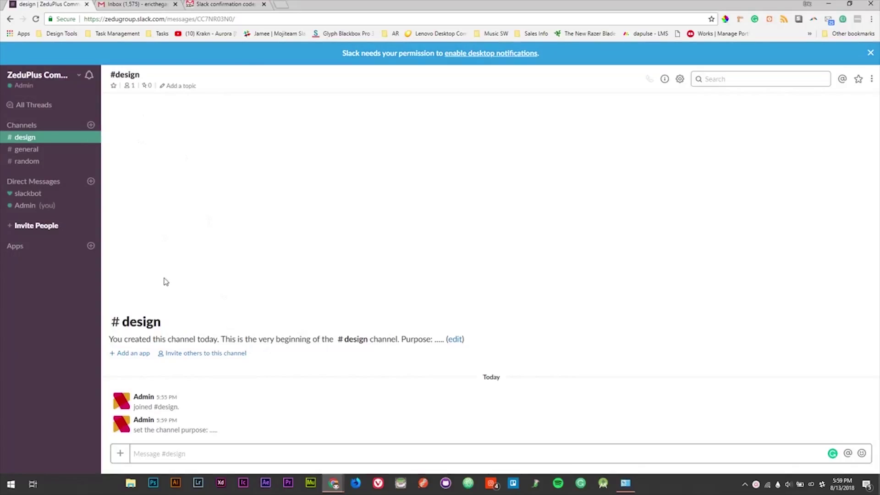
mouse_move(225, 430)
left_mouse_down()
mouse_move(133, 435)
mouse_move(211, 432)
left_mouse_up()
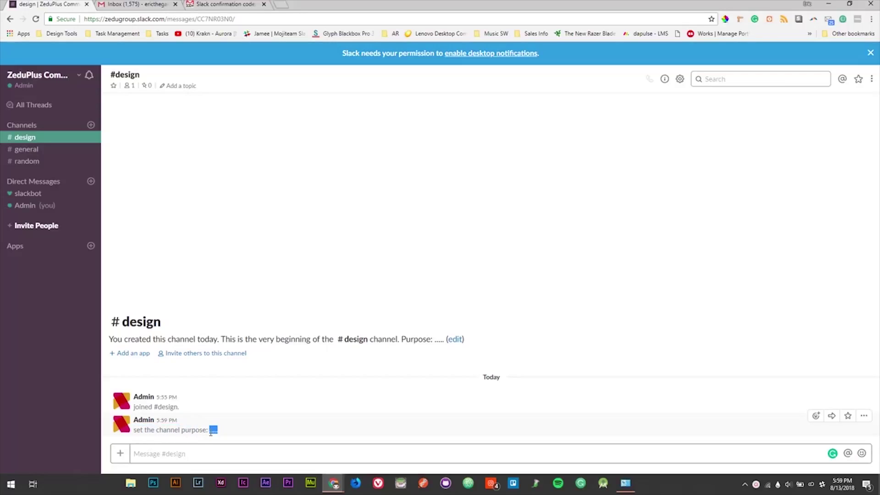
left_click(254, 400)
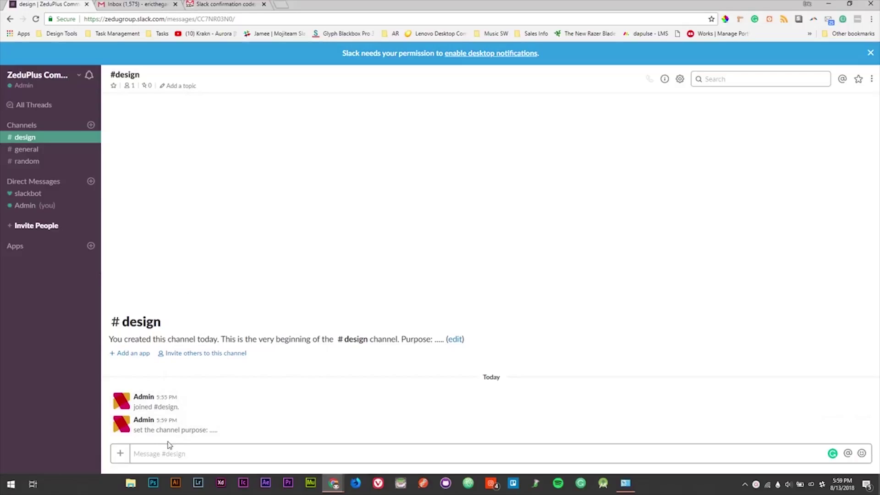
Step: From the workspace menu, open the Admin's own profile in the directory
left_click(42, 83)
mouse_move(49, 146)
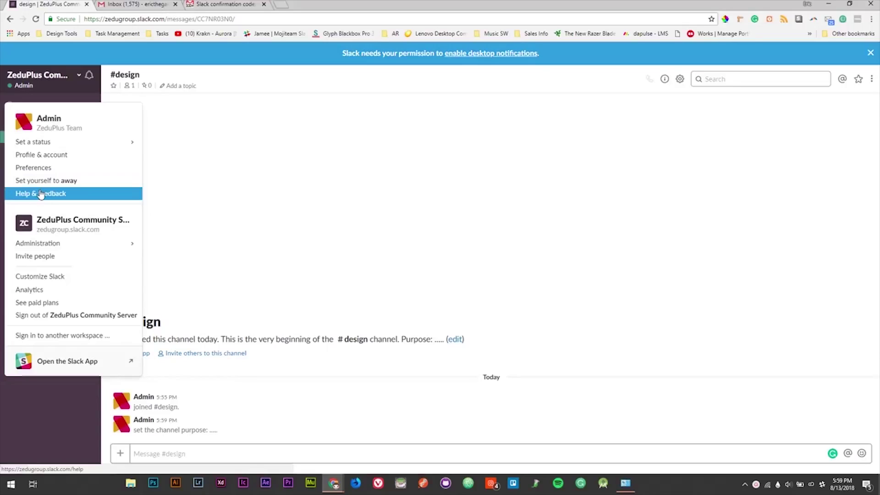
mouse_move(31, 246)
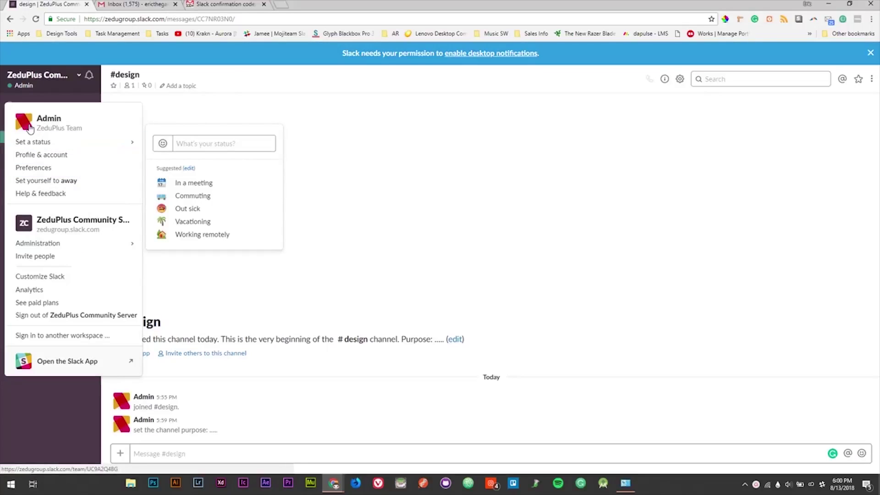
left_click(31, 128)
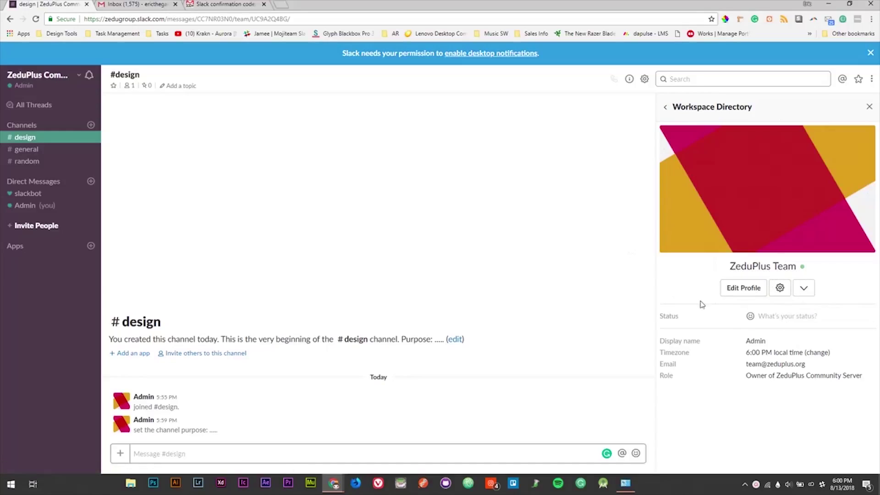
Step: Preview the current profile picture and open Edit Profile for the admin
left_click(726, 184)
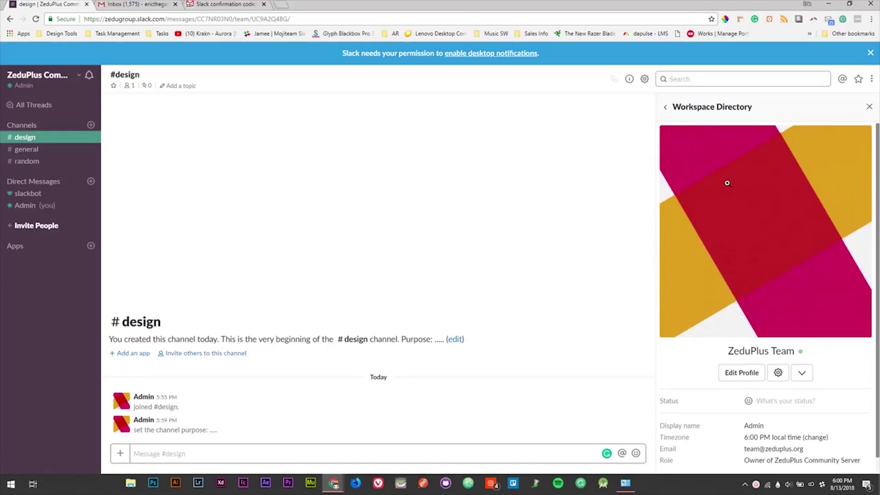
left_click(753, 222)
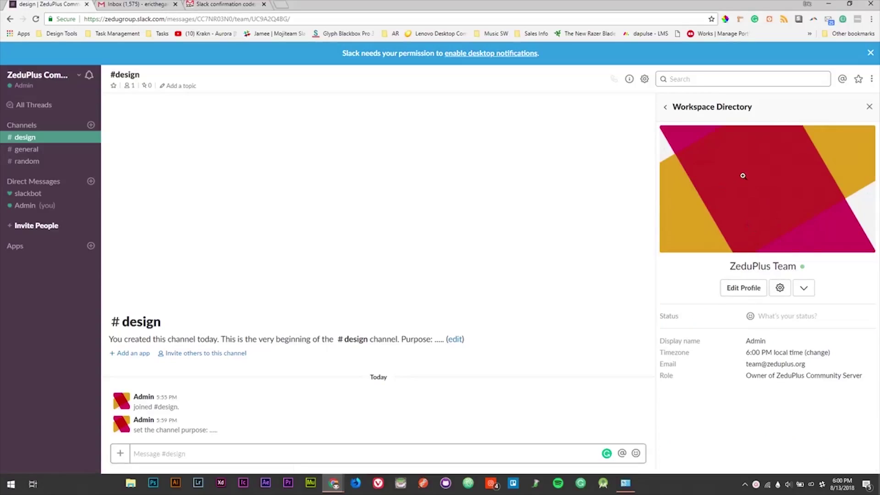
left_click(738, 289)
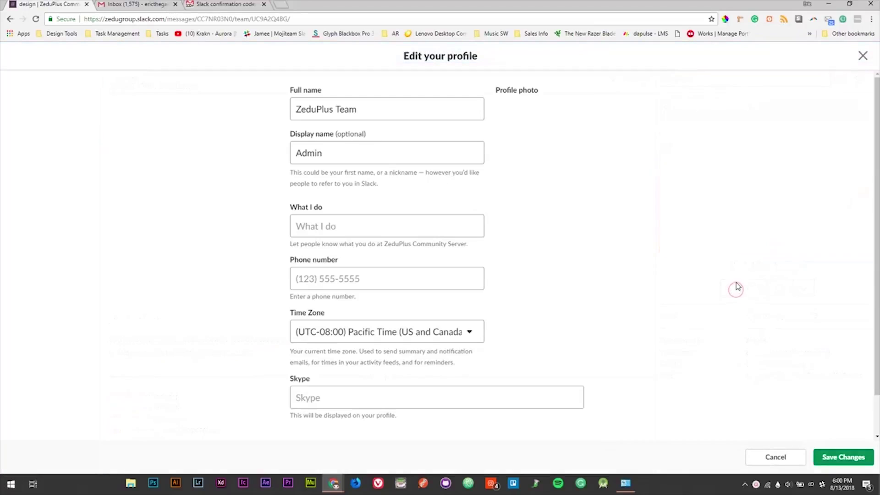
Step: Upload the first Mojies mascot image, crop it around the head, and save the photo
left_click(540, 147)
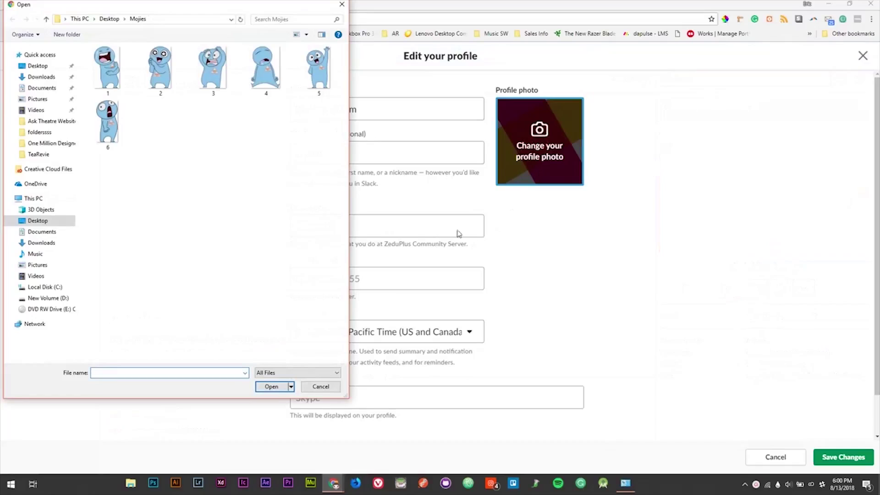
left_click(110, 79)
double_click(107, 76)
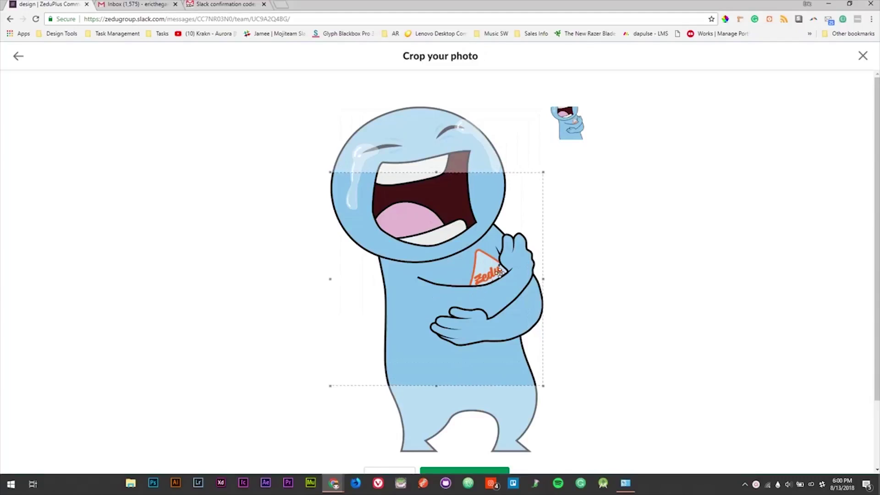
left_click_drag(499, 272, 499, 207)
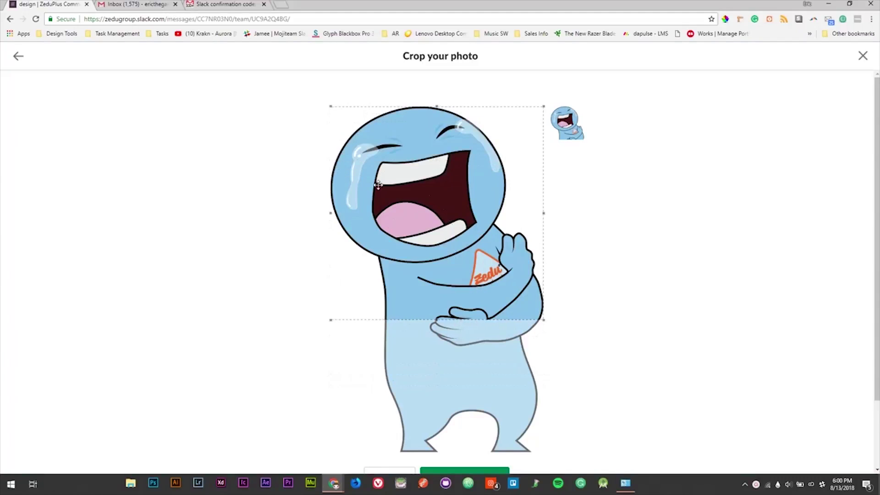
scroll(419, 226, "down", 2)
scroll(466, 319, "up", 2)
scroll(485, 389, "down", 2)
left_click(472, 397)
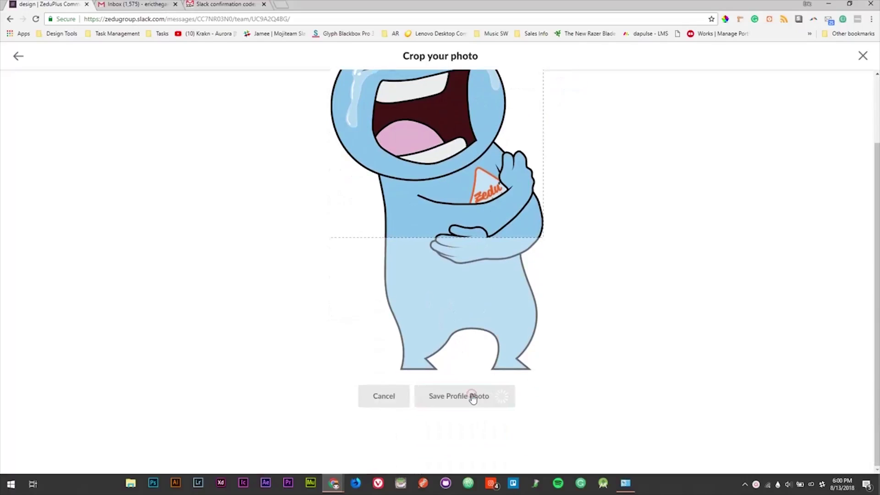
scroll(568, 335, "up", 2)
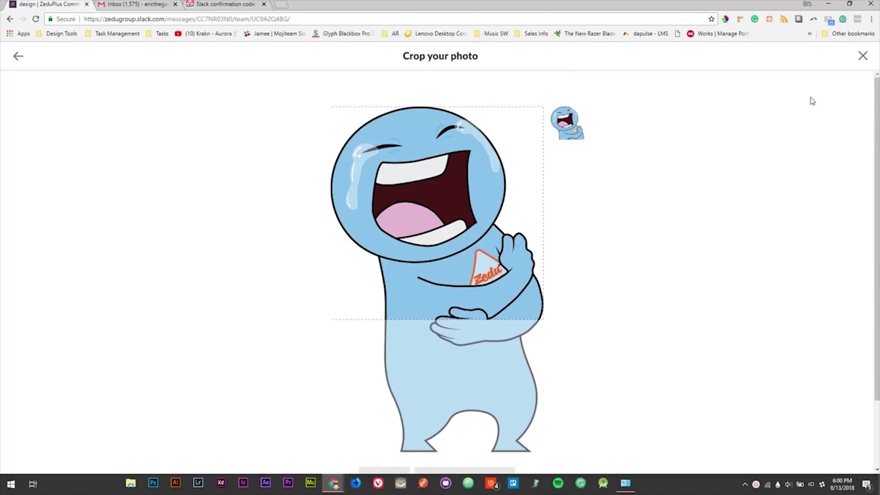
scroll(616, 166, "down", 2)
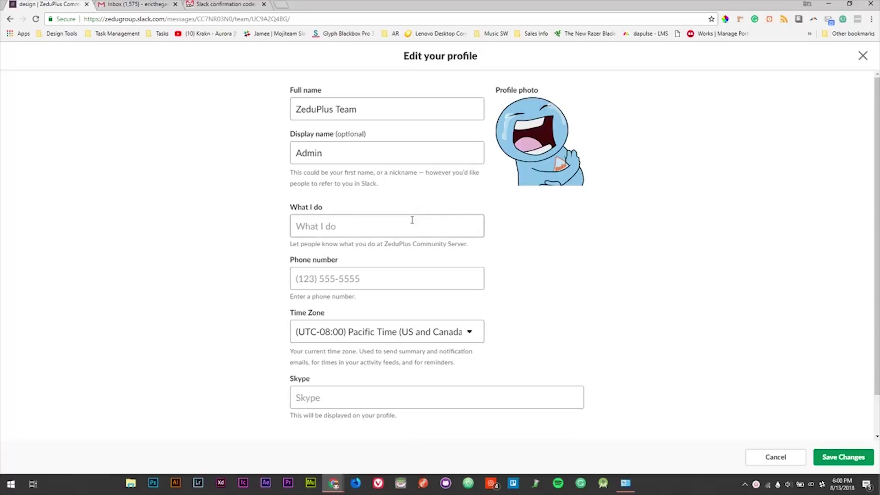
Step: Save the profile changes and preview the new mascot profile picture
left_click(845, 460)
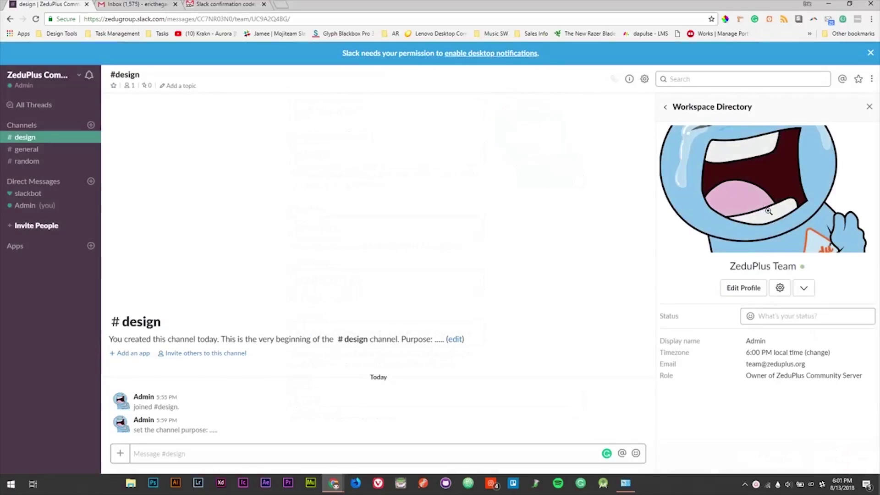
left_click(720, 196)
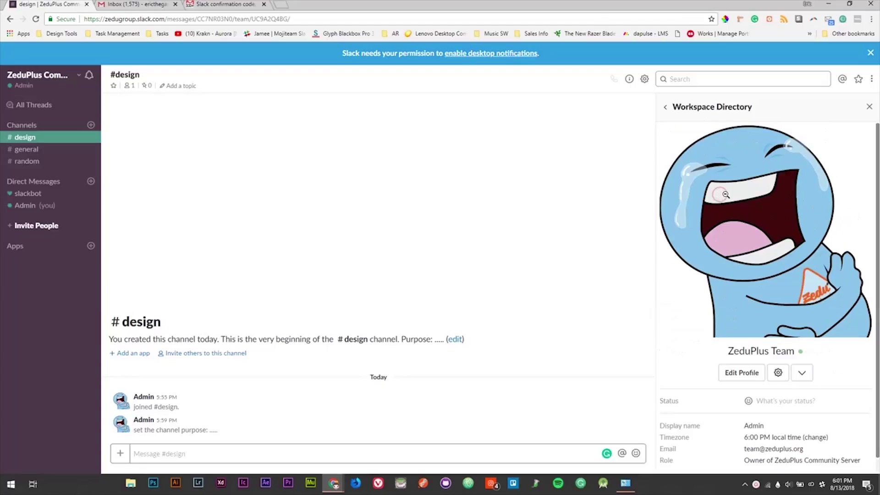
left_click(726, 194)
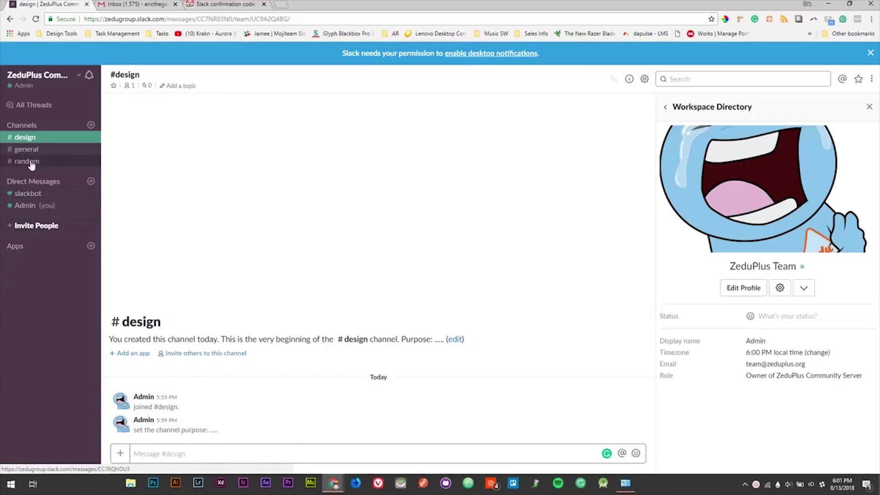
left_click(58, 86)
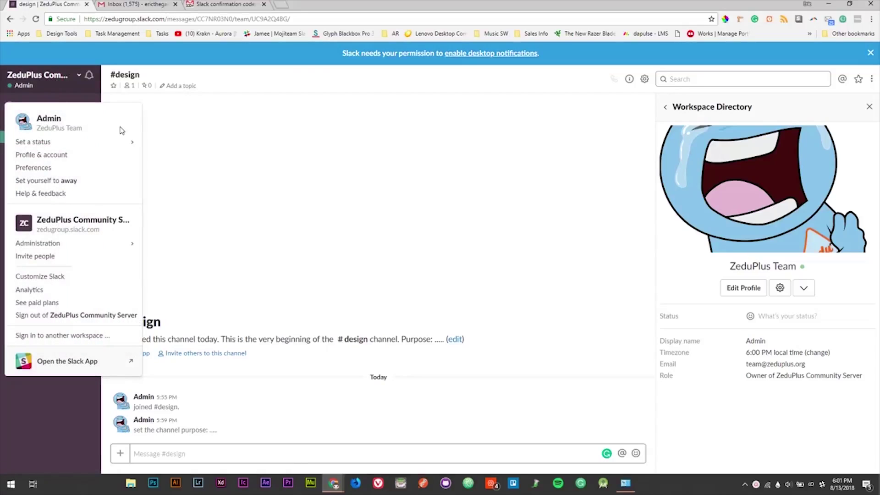